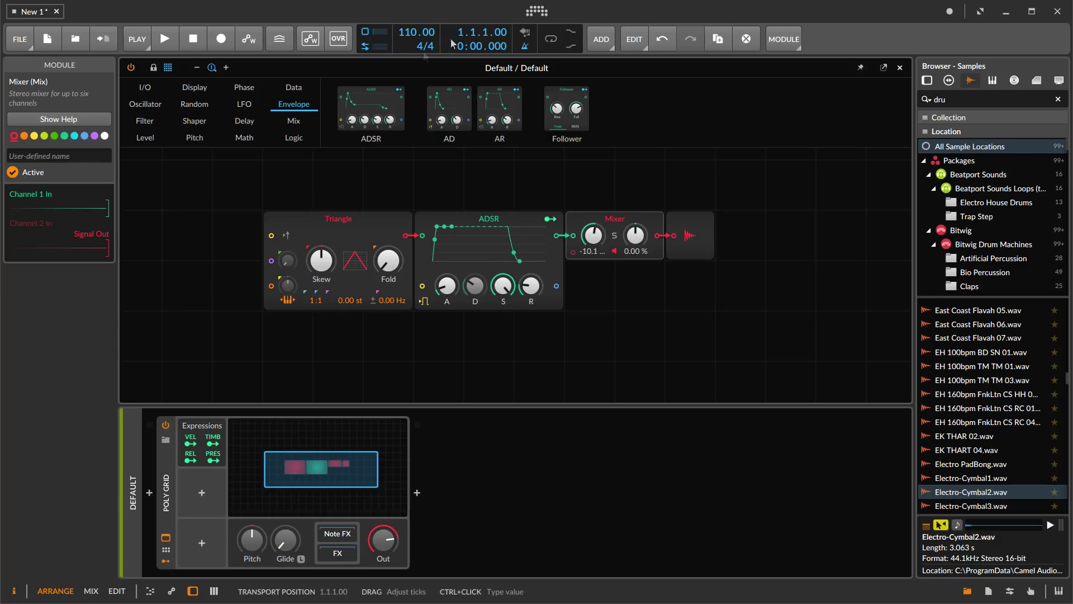
Swap the Triangle oscillator for a Phase-1 oscillator and nudge its feedback amount.
{"action": "left_click", "coordinate": [145, 106]}
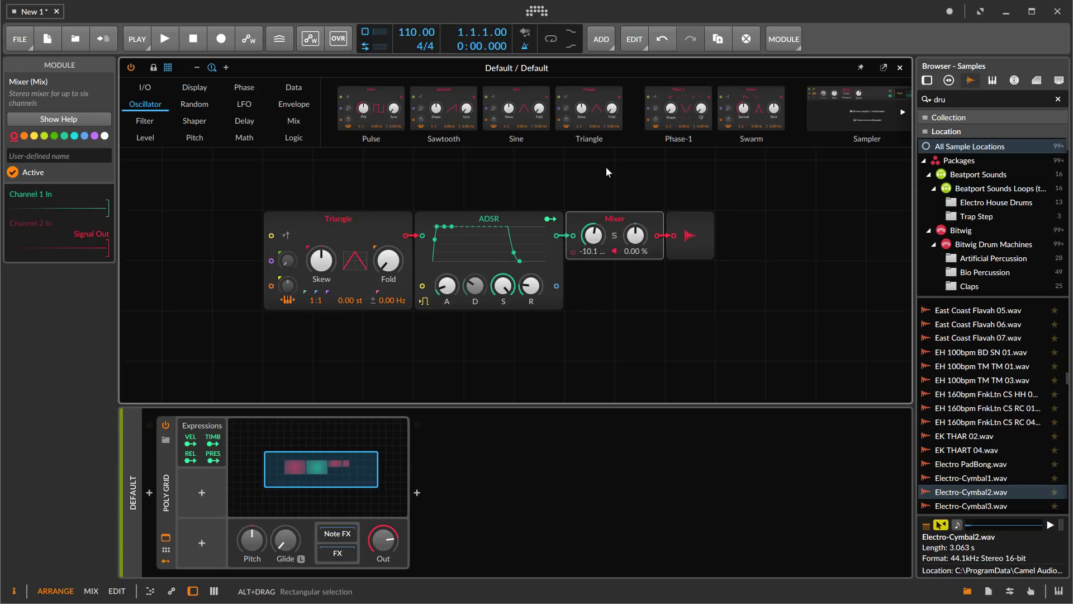
{"action": "left_click_drag", "start_coordinate": [679, 109], "coordinate": [349, 288]}
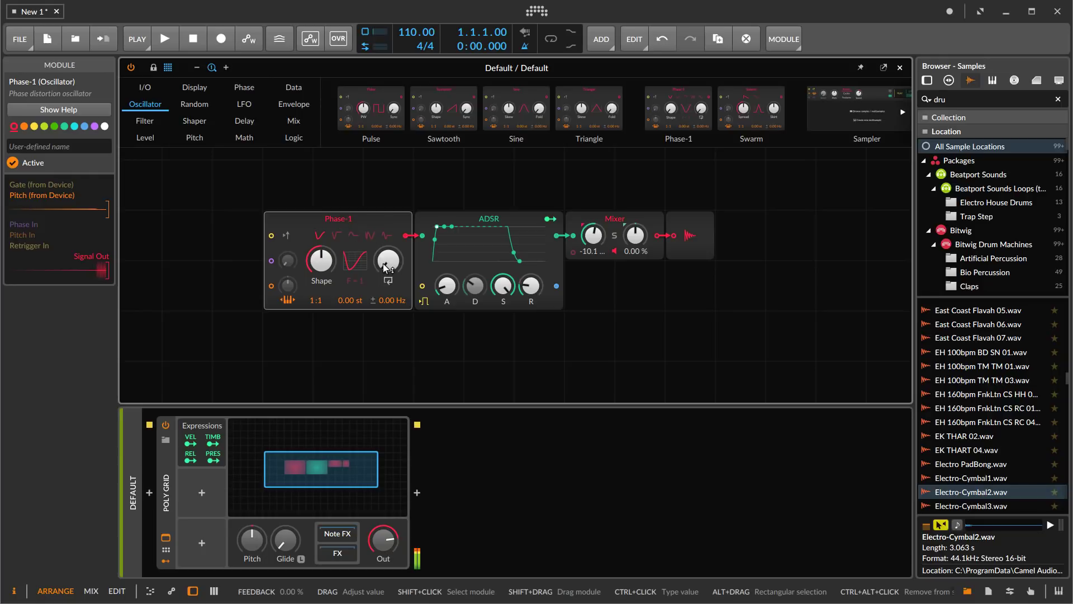
{"action": "mouse_move", "coordinate": [385, 268]}
{"action": "left_mouse_down"}
{"action": "mouse_move", "coordinate": [385, 259]}
{"action": "mouse_move", "coordinate": [390, 268]}
{"action": "left_mouse_up"}
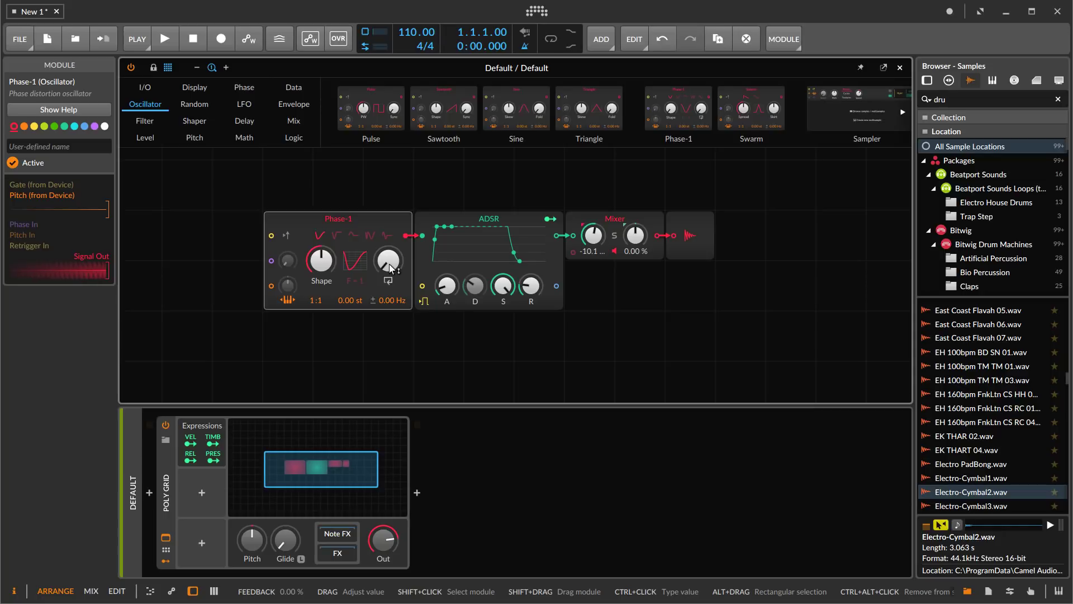
{"action": "scroll", "coordinate": [390, 268], "scroll_direction": "left", "scroll_amount": 3}
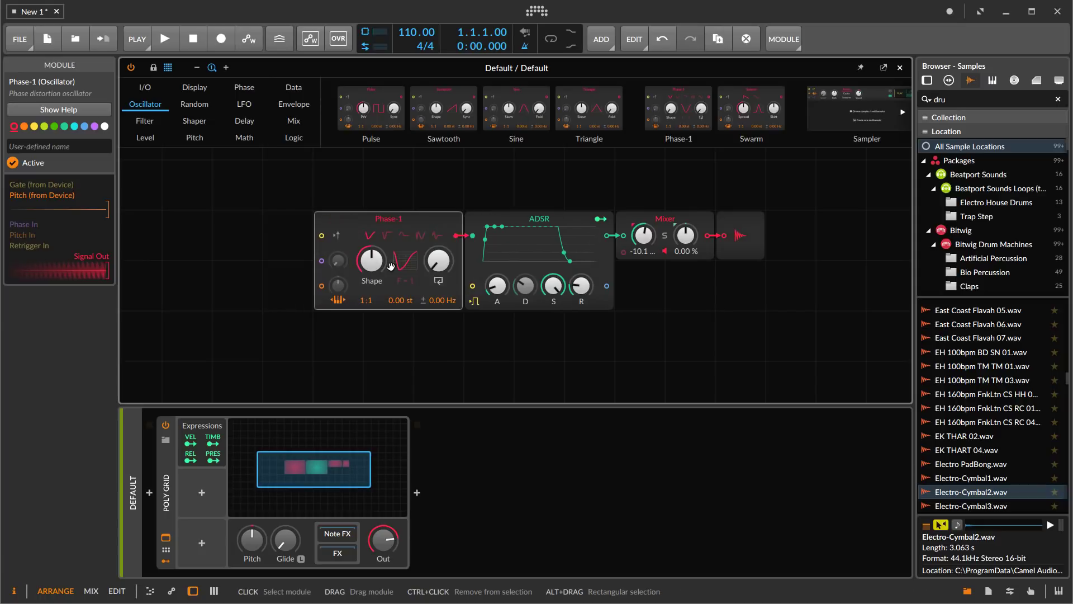
{"action": "scroll", "coordinate": [390, 266], "scroll_direction": "left", "scroll_amount": 3}
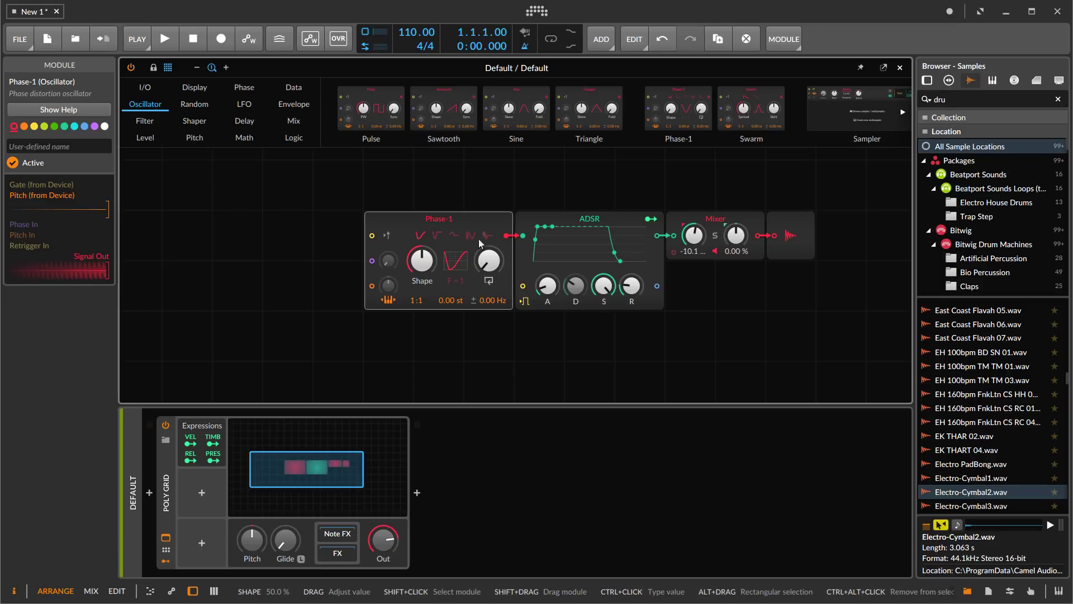
Drop a 2.08 kHz Comb filter onto the cable between Phase-1 and the ADSR.
{"action": "left_click", "coordinate": [145, 120]}
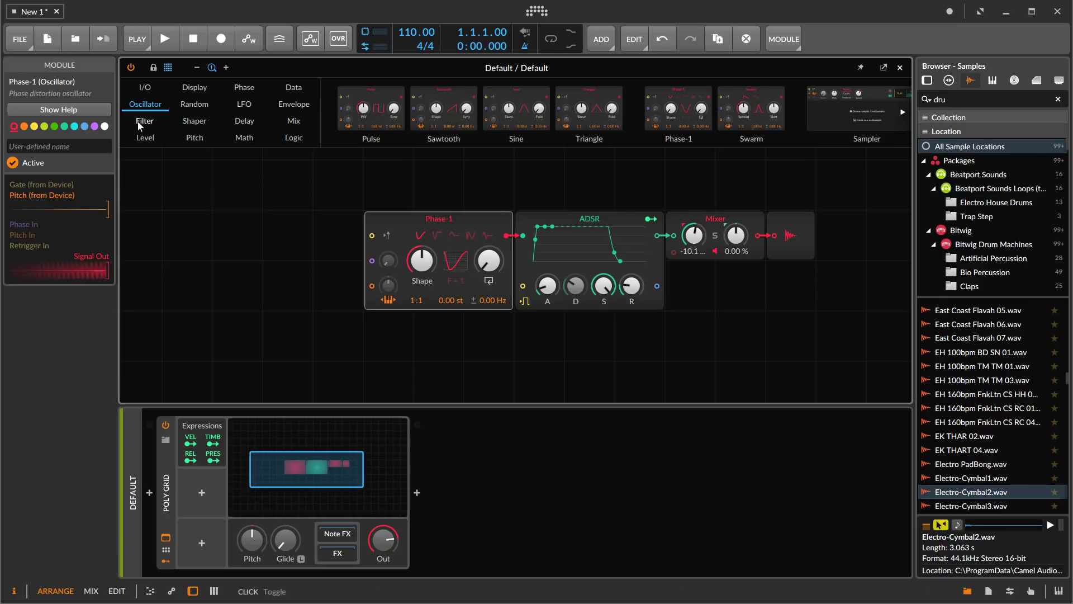
{"action": "left_click_drag", "start_coordinate": [240, 143], "coordinate": [527, 242]}
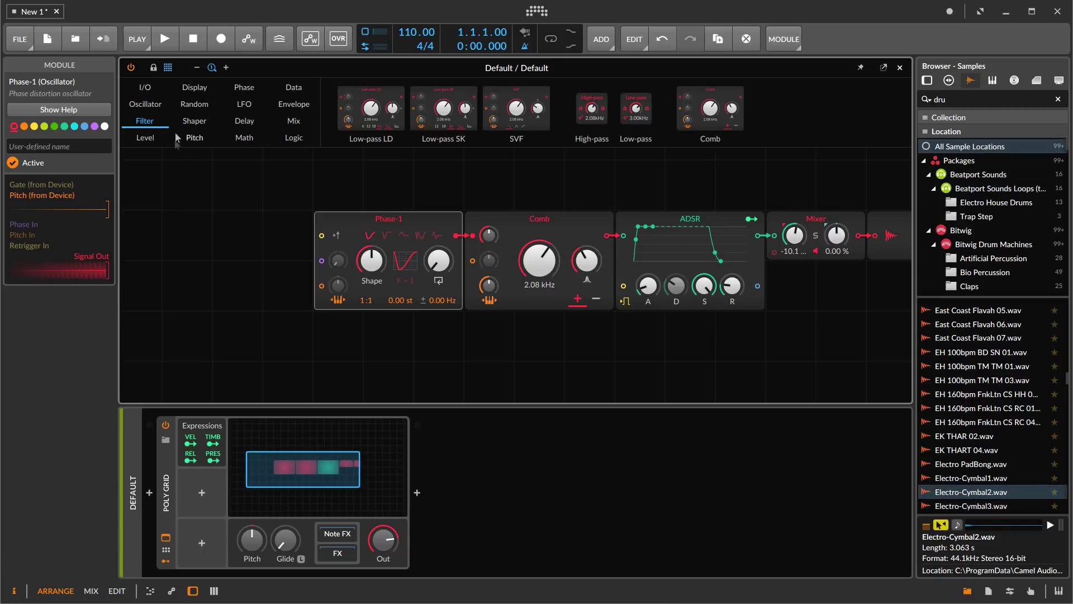
Replace Phase-1 with a Noise source through a minimum-attack AD envelope into the Comb, and audition a note.
{"action": "left_click", "coordinate": [193, 104]}
{"action": "left_click_drag", "start_coordinate": [346, 112], "coordinate": [353, 240]}
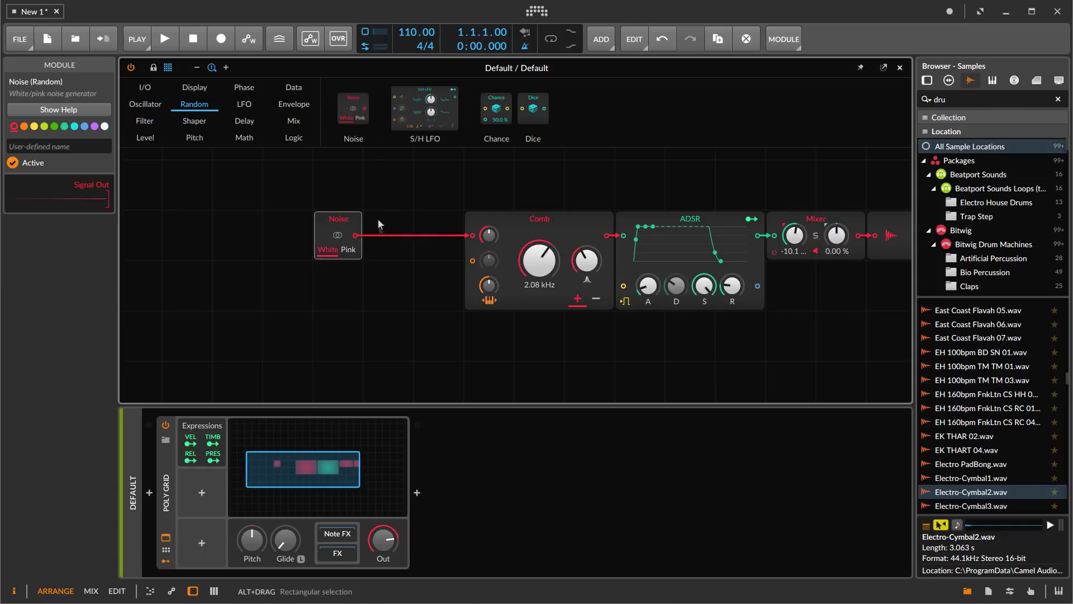
{"action": "left_click", "coordinate": [294, 106]}
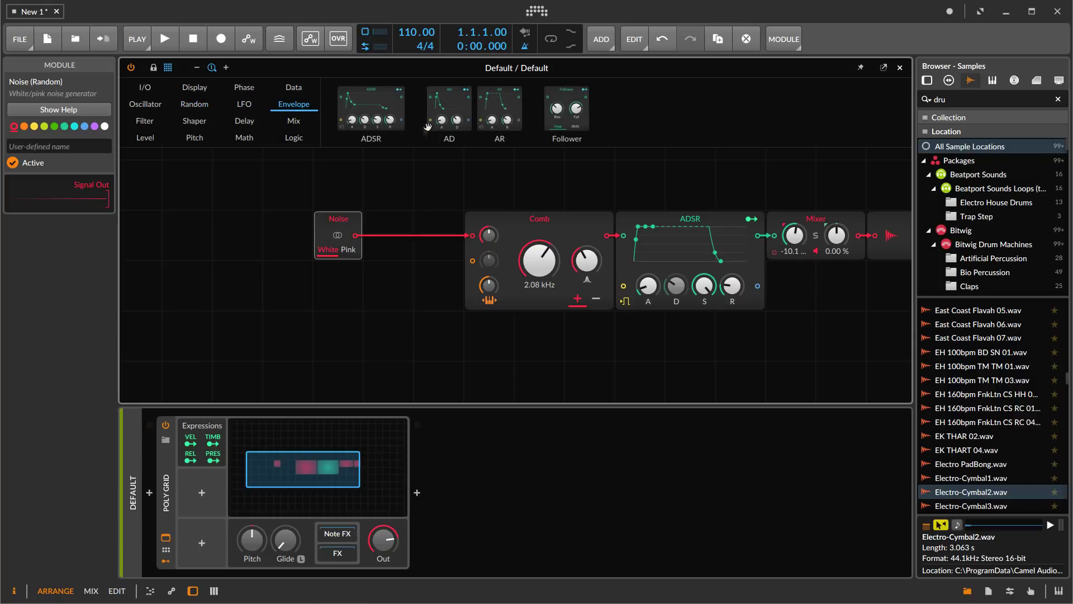
{"action": "left_click_drag", "start_coordinate": [449, 109], "coordinate": [414, 234]}
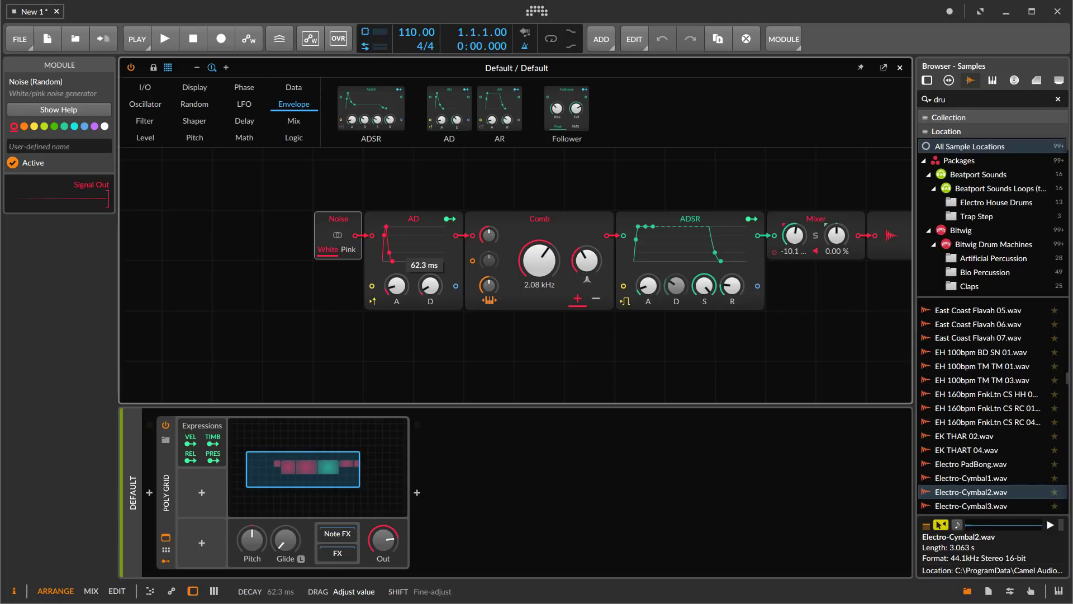
{"action": "left_click_drag", "start_coordinate": [396, 285], "coordinate": [422, 296]}
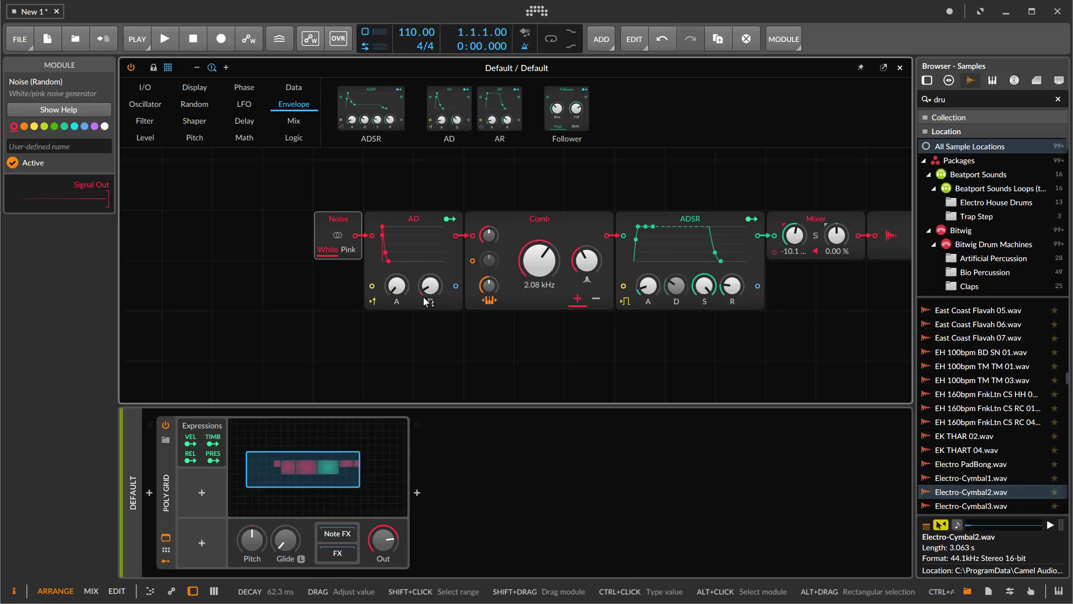
{"action": "key", "text": "a"}
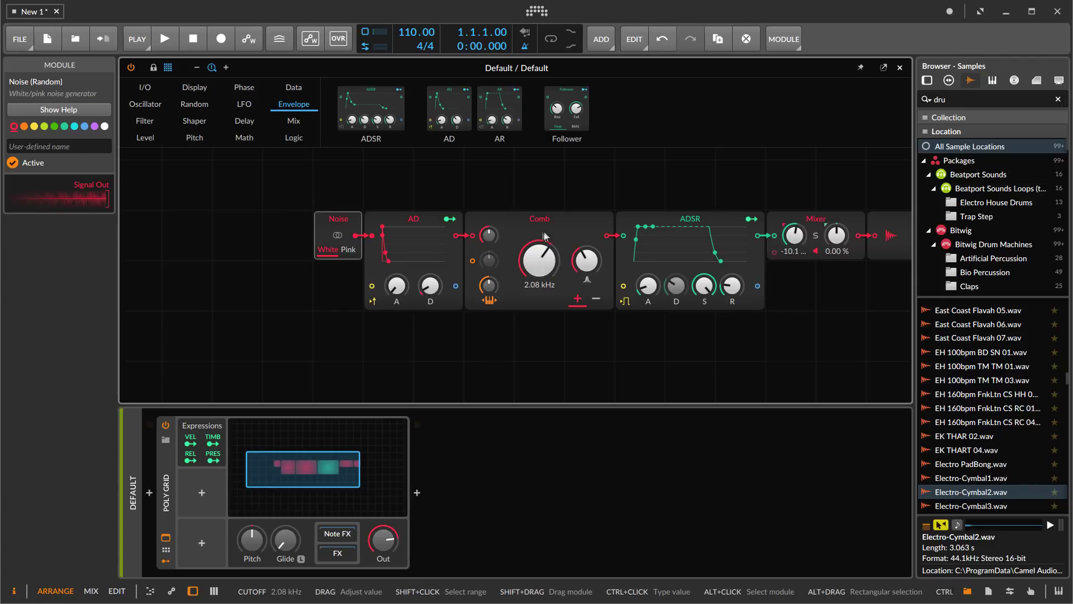
{"action": "left_click", "coordinate": [533, 285]}
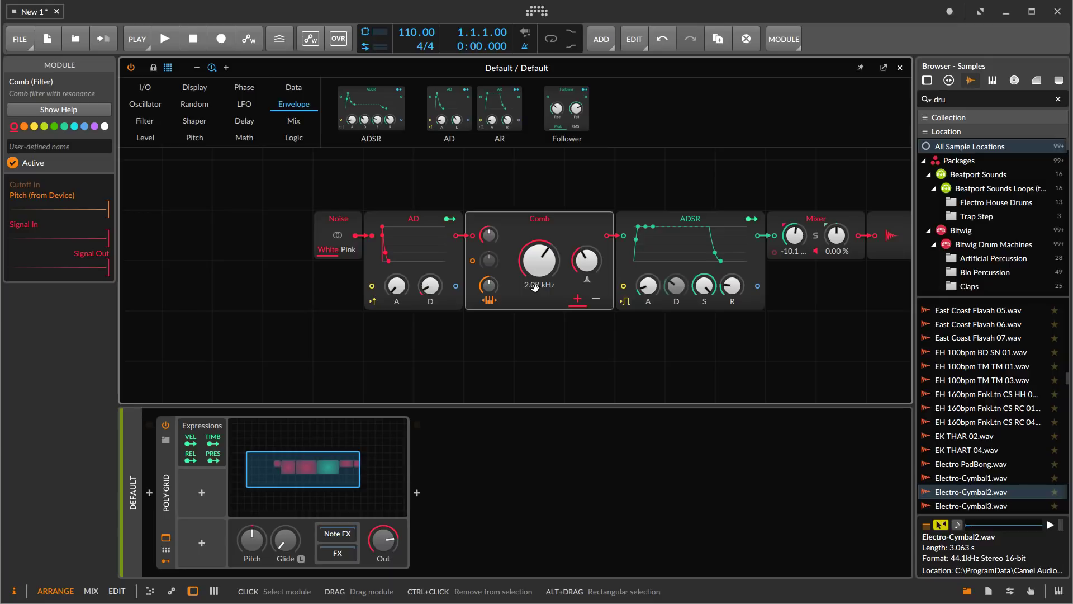
Enter 262 as the Comb cutoff, removing the leftover kHz prefix so it reads 262 Hz.
{"action": "left_click", "coordinate": [541, 263], "text": "ctrl"}
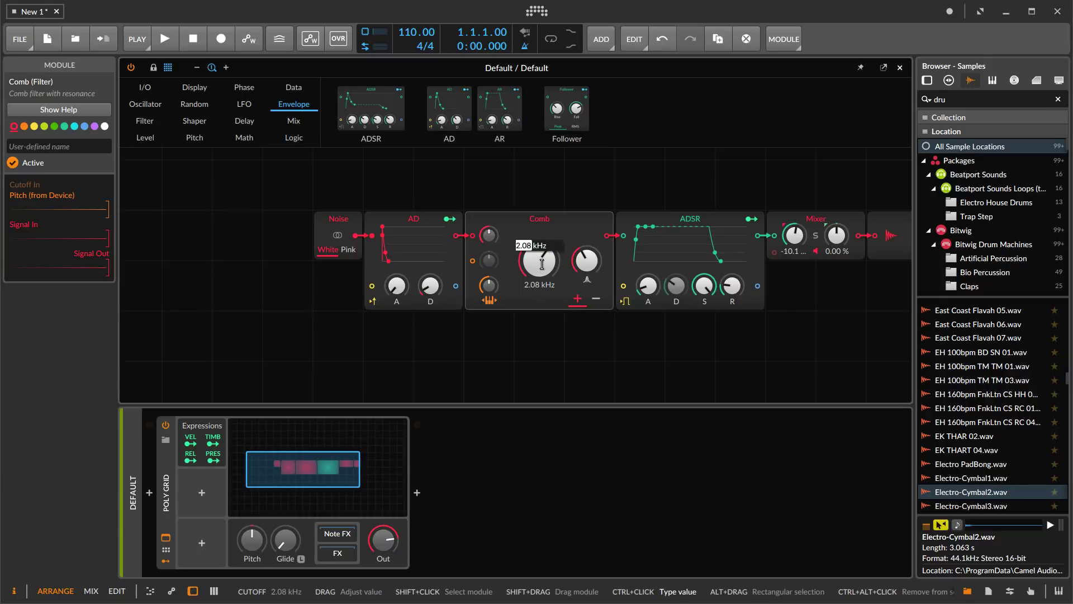
{"action": "type", "text": "262"}
{"action": "key", "text": "Return"}
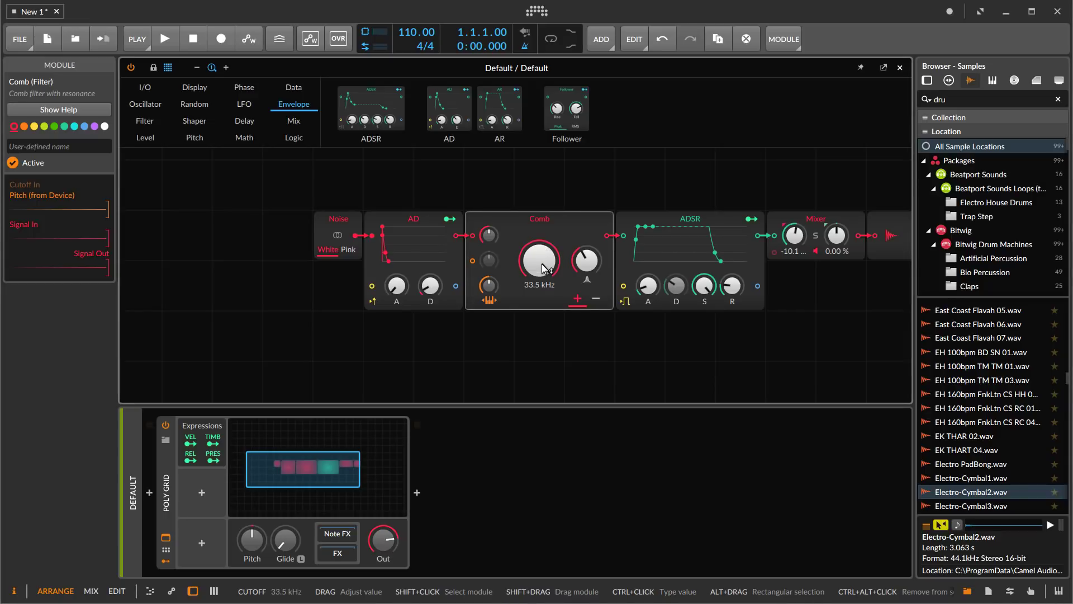
{"action": "left_click", "coordinate": [545, 267], "text": "ctrl"}
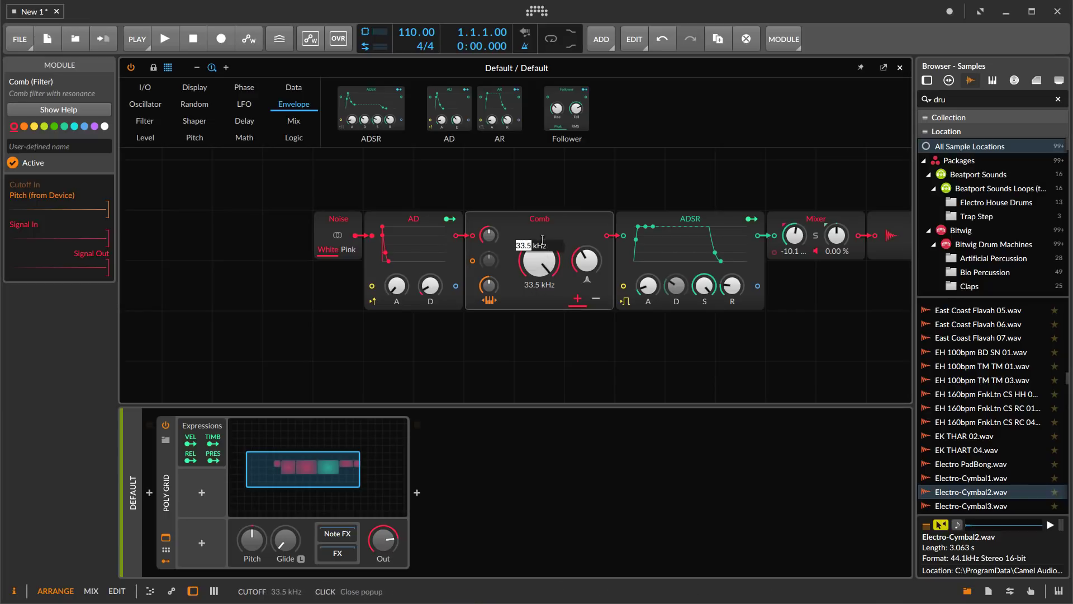
{"action": "left_click", "coordinate": [535, 246]}
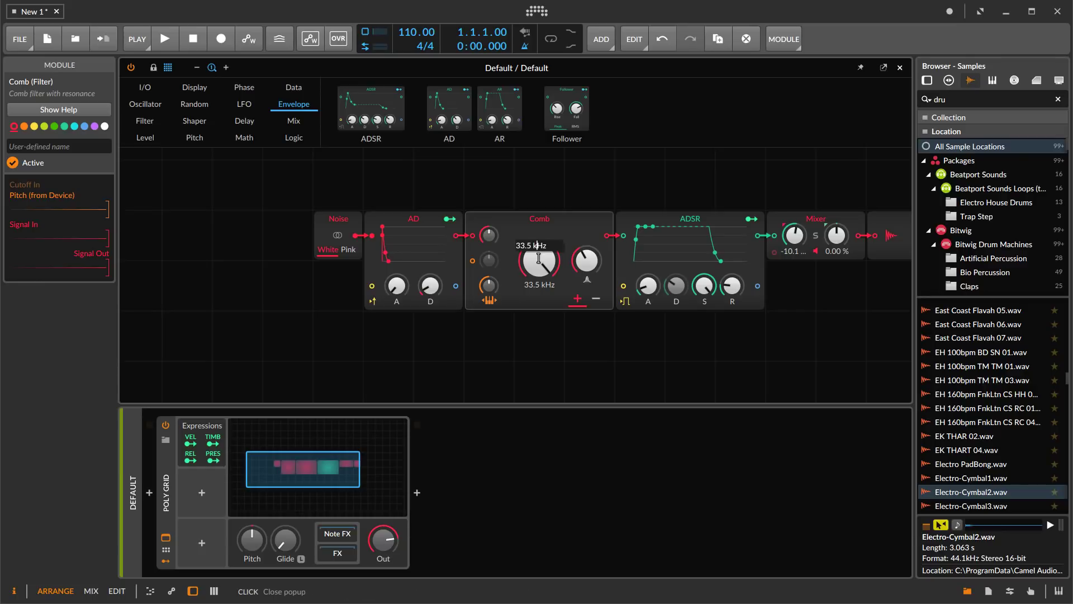
{"action": "key", "text": "BackSpace"}
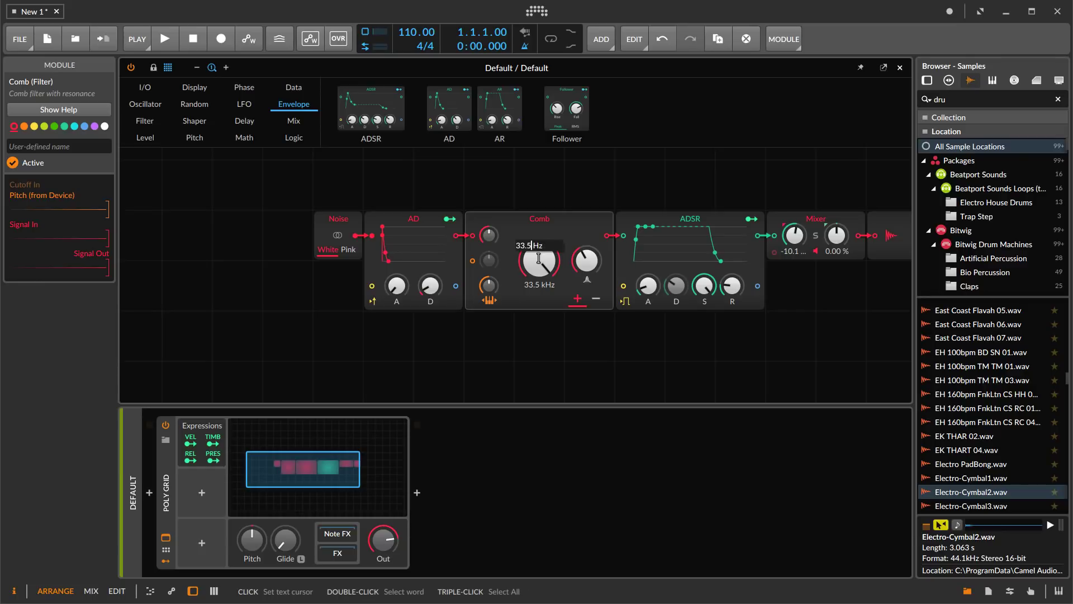
{"action": "key", "text": "BackSpace"}
{"action": "key", "text": "BackSpace"}
{"action": "key", "text": "BackSpace"}
{"action": "key", "text": "BackSpace"}
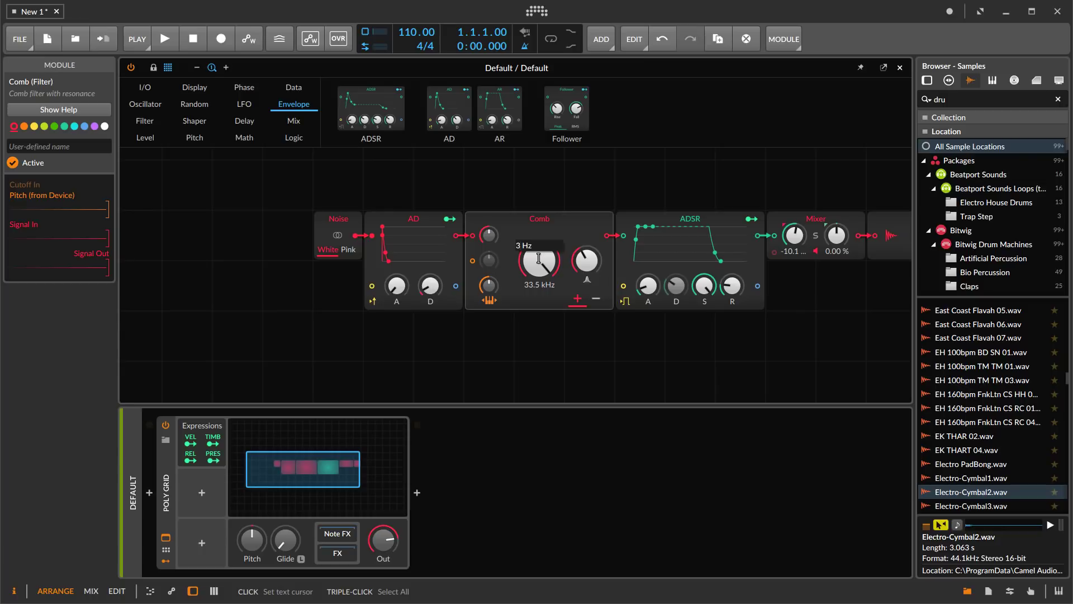
{"action": "type", "text": "262"}
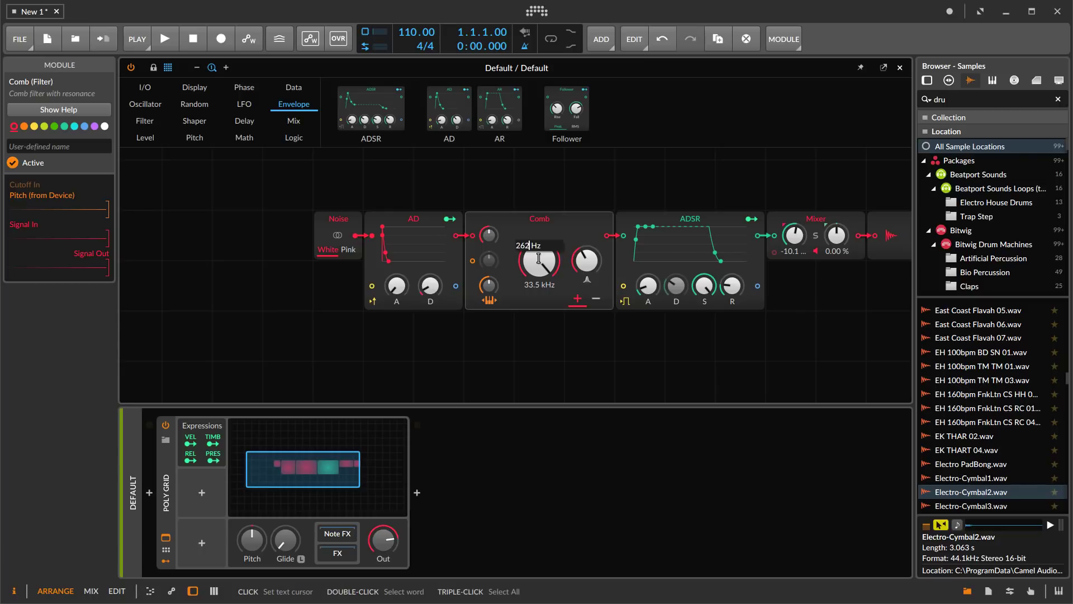
{"action": "key", "text": "Return"}
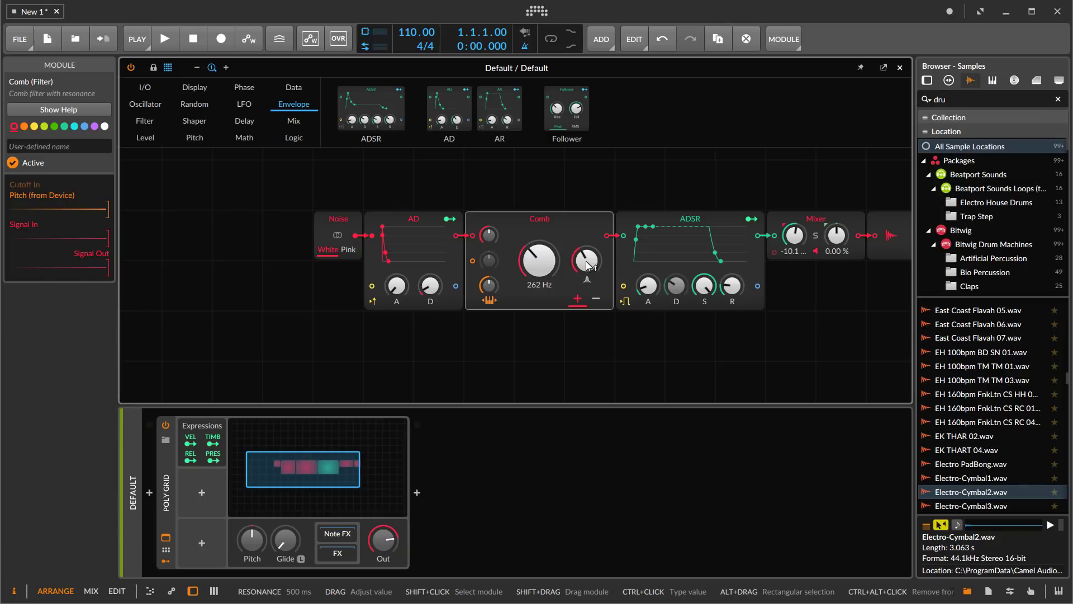
Lengthen the Comb resonance to 2.39 s and try inverted feedback polarity before restoring positive.
{"action": "mouse_move", "coordinate": [587, 265]}
{"action": "left_mouse_down"}
{"action": "mouse_move", "coordinate": [587, 246]}
{"action": "mouse_move", "coordinate": [587, 265]}
{"action": "left_mouse_up"}
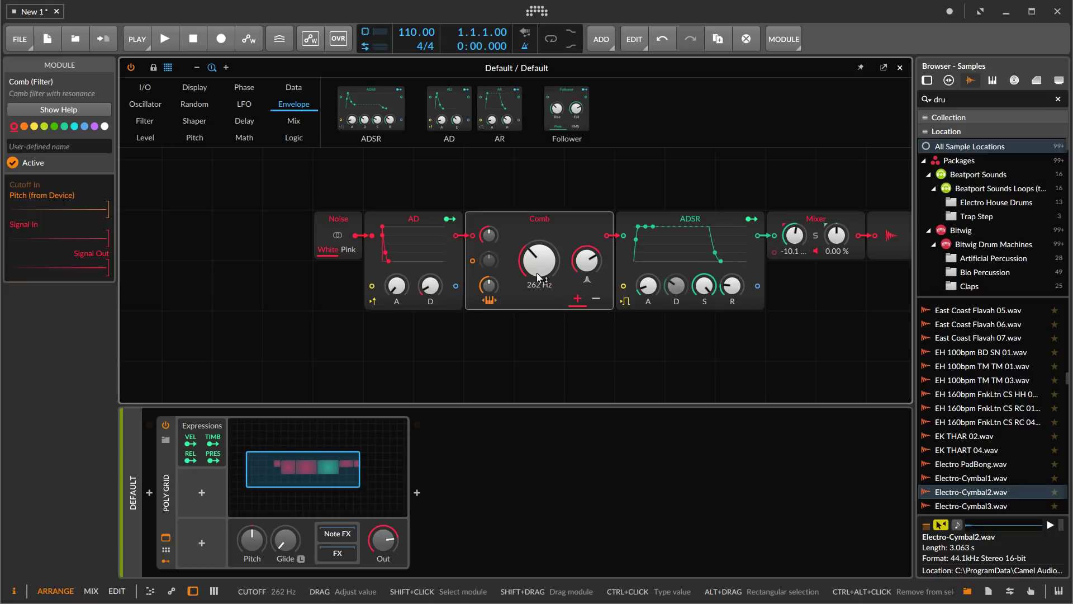
{"action": "left_click", "coordinate": [594, 302]}
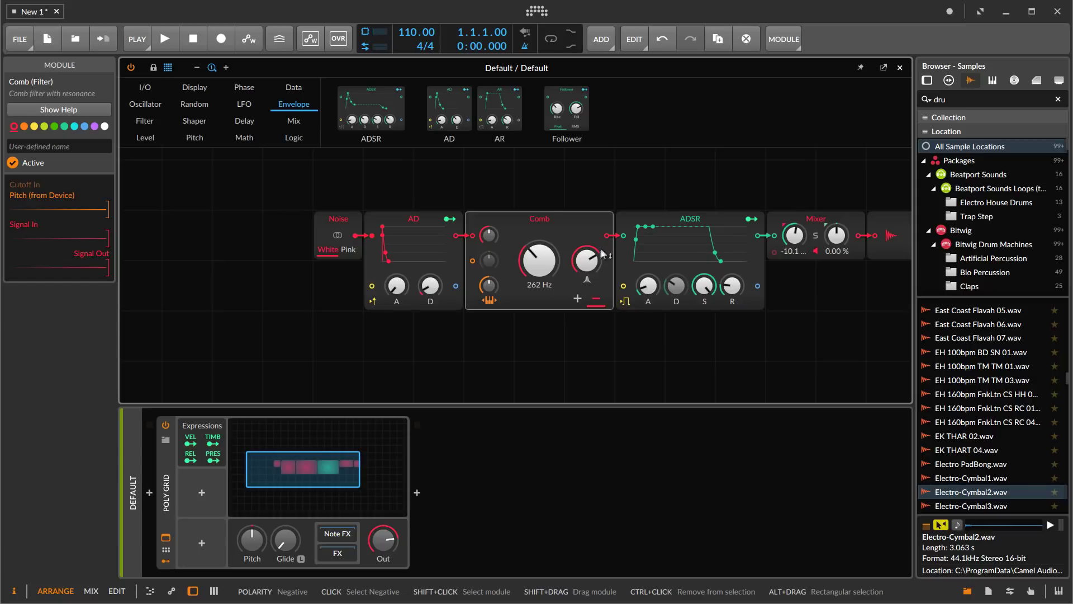
{"action": "left_click", "coordinate": [576, 299]}
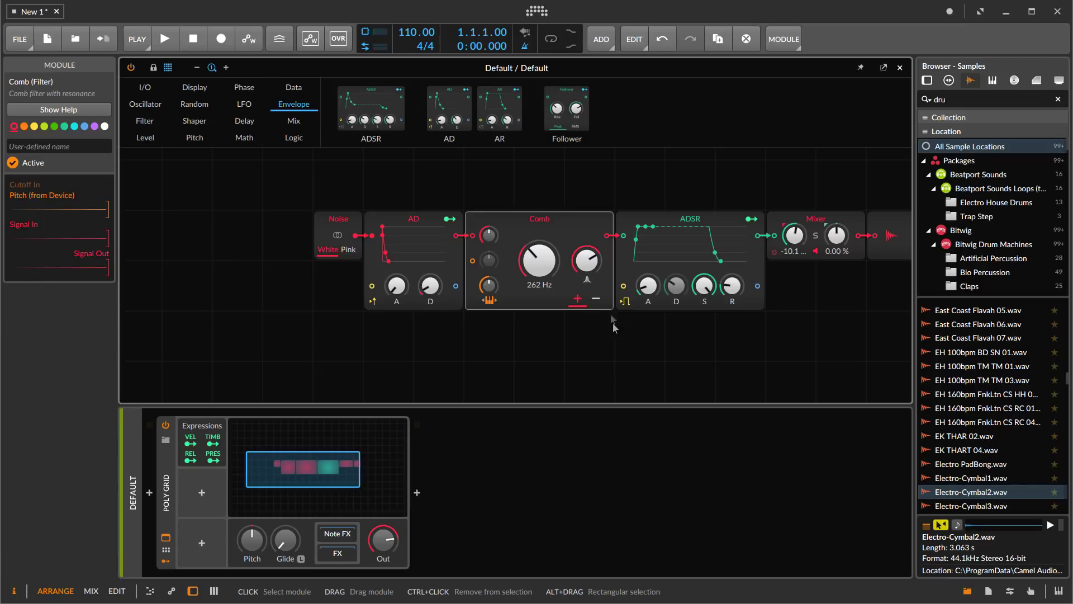
{"action": "left_click", "coordinate": [596, 300]}
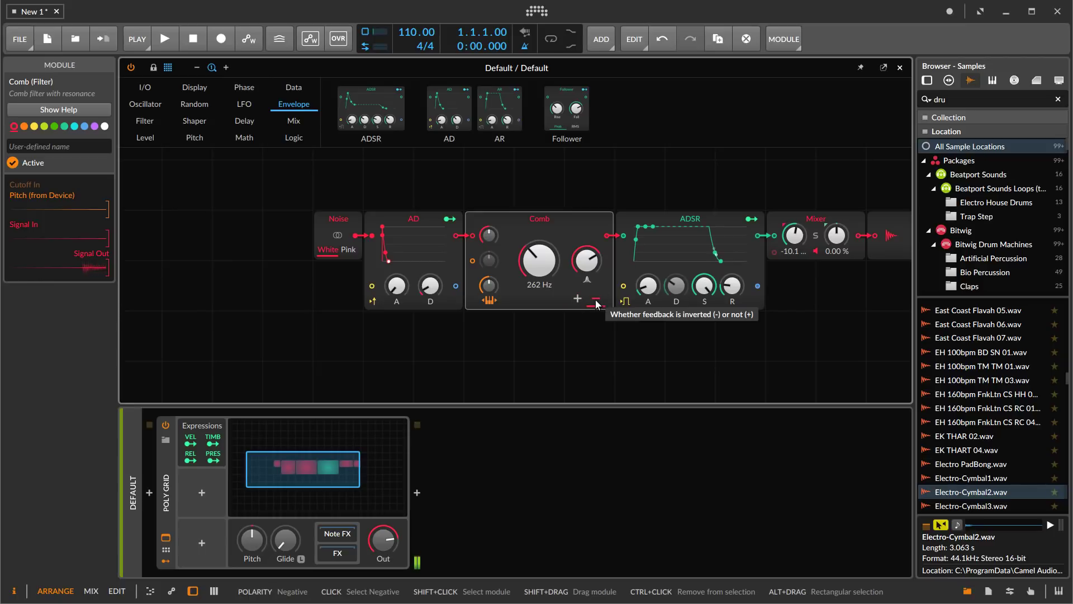
{"action": "left_click", "coordinate": [578, 298]}
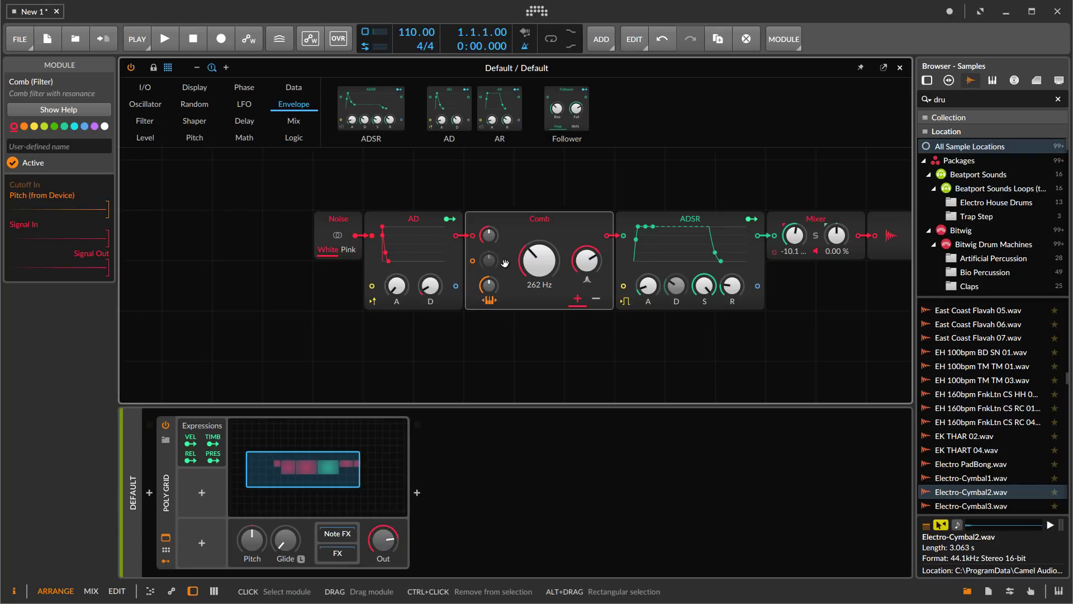
Make the Noise exciter stereo and shorten the AD envelope's decay to 42.2 ms.
{"action": "left_click", "coordinate": [337, 235]}
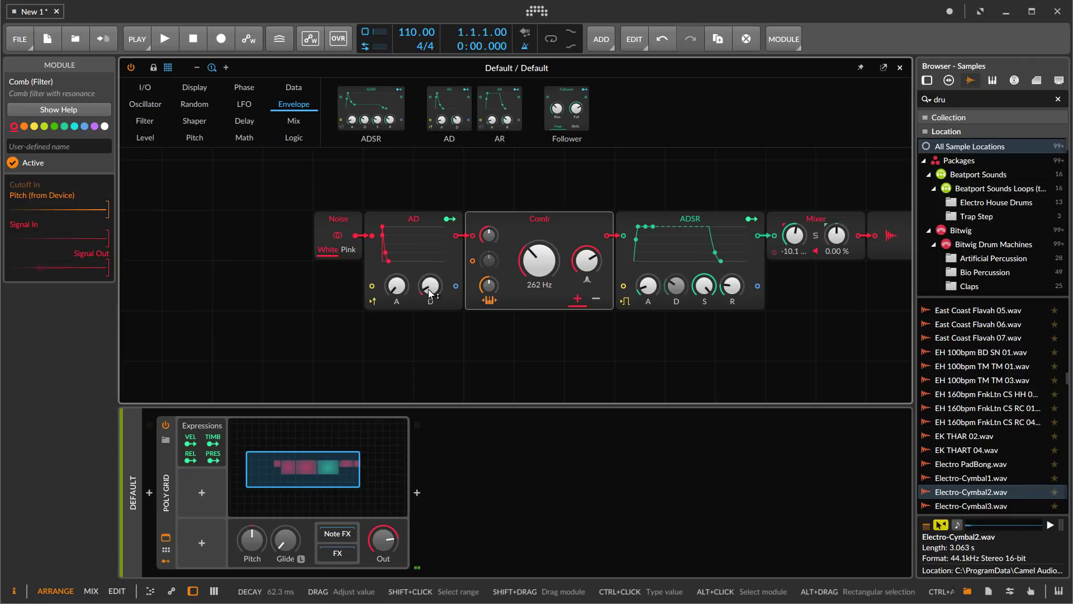
{"action": "mouse_move", "coordinate": [431, 292]}
{"action": "left_mouse_down"}
{"action": "mouse_move", "coordinate": [430, 309]}
{"action": "mouse_move", "coordinate": [428, 251]}
{"action": "mouse_move", "coordinate": [428, 289]}
{"action": "left_mouse_up"}
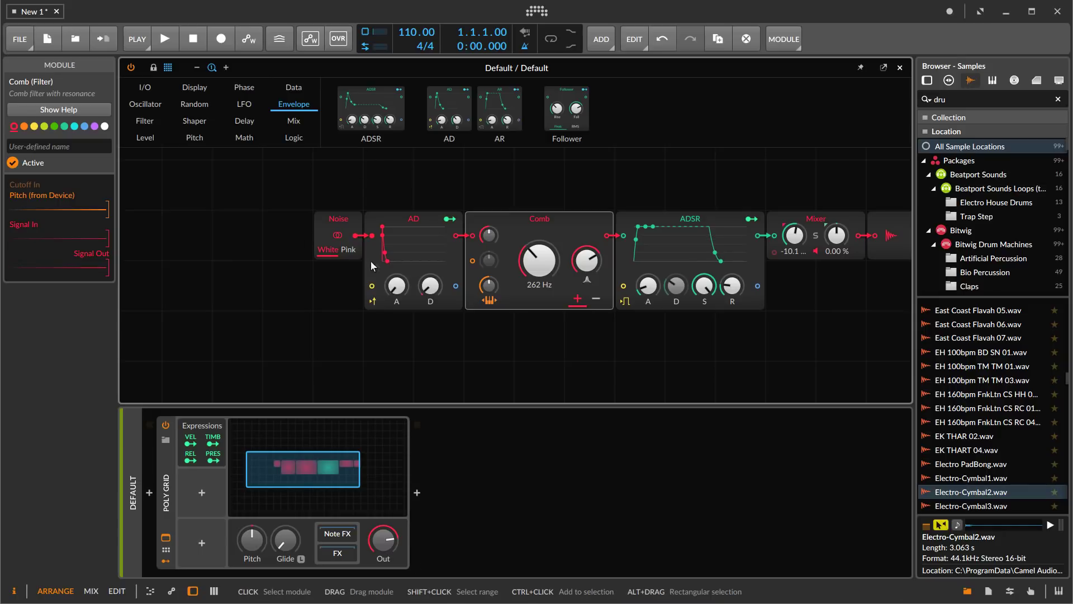
{"action": "left_click", "coordinate": [146, 121]}
Insert an SVF between Noise and AD, lower its cutoff near 584 Hz, drive +8.8 dB, resonance 110%.
{"action": "left_click_drag", "start_coordinate": [455, 110], "coordinate": [359, 241]}
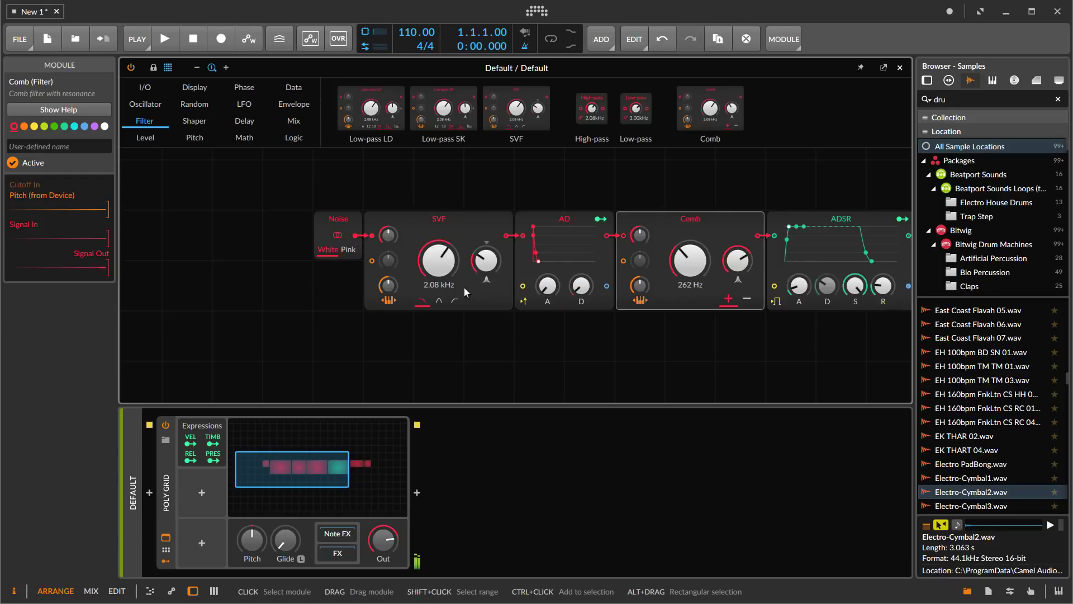
{"action": "mouse_move", "coordinate": [441, 267]}
{"action": "left_mouse_down"}
{"action": "mouse_move", "coordinate": [441, 291]}
{"action": "mouse_move", "coordinate": [440, 257]}
{"action": "left_mouse_up"}
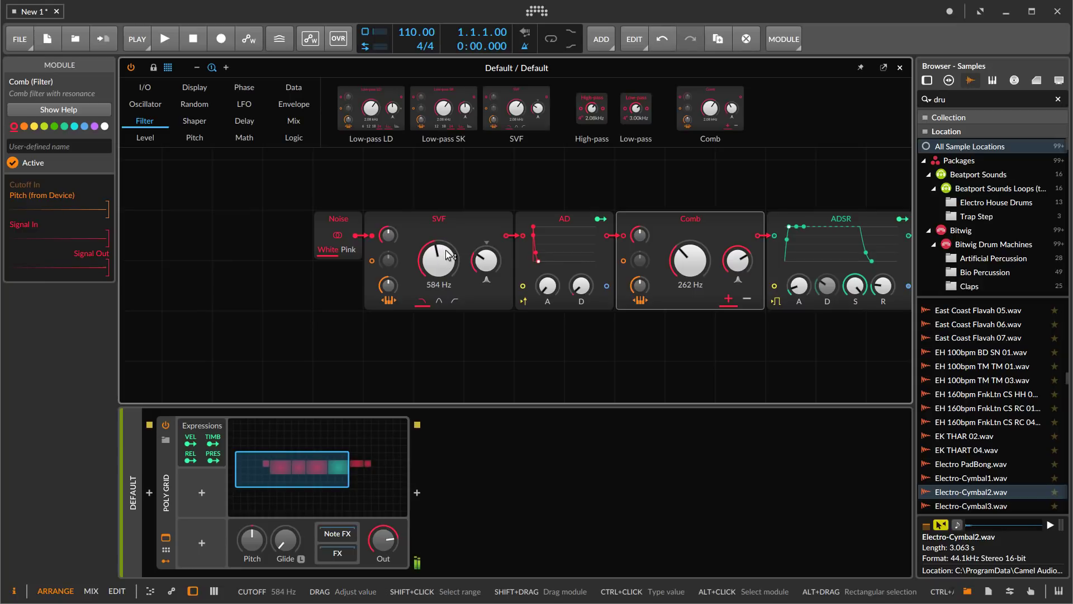
{"action": "mouse_move", "coordinate": [446, 251]}
{"action": "left_mouse_down"}
{"action": "mouse_move", "coordinate": [434, 259]}
{"action": "mouse_move", "coordinate": [443, 277]}
{"action": "mouse_move", "coordinate": [446, 260]}
{"action": "left_mouse_up"}
{"action": "mouse_move", "coordinate": [388, 235]}
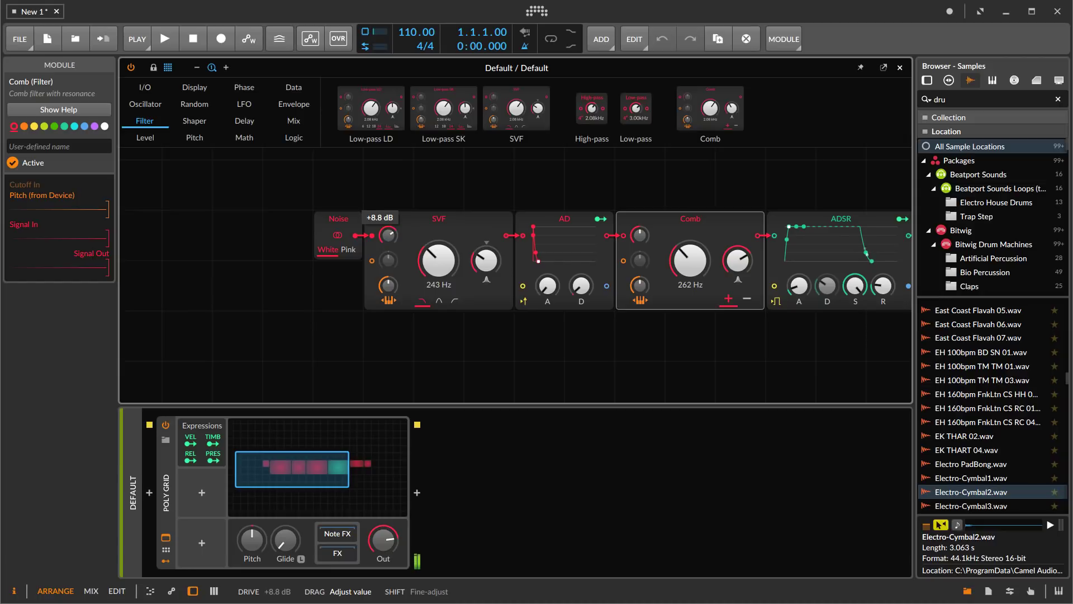
{"action": "left_click_drag", "start_coordinate": [388, 235], "coordinate": [388, 234]}
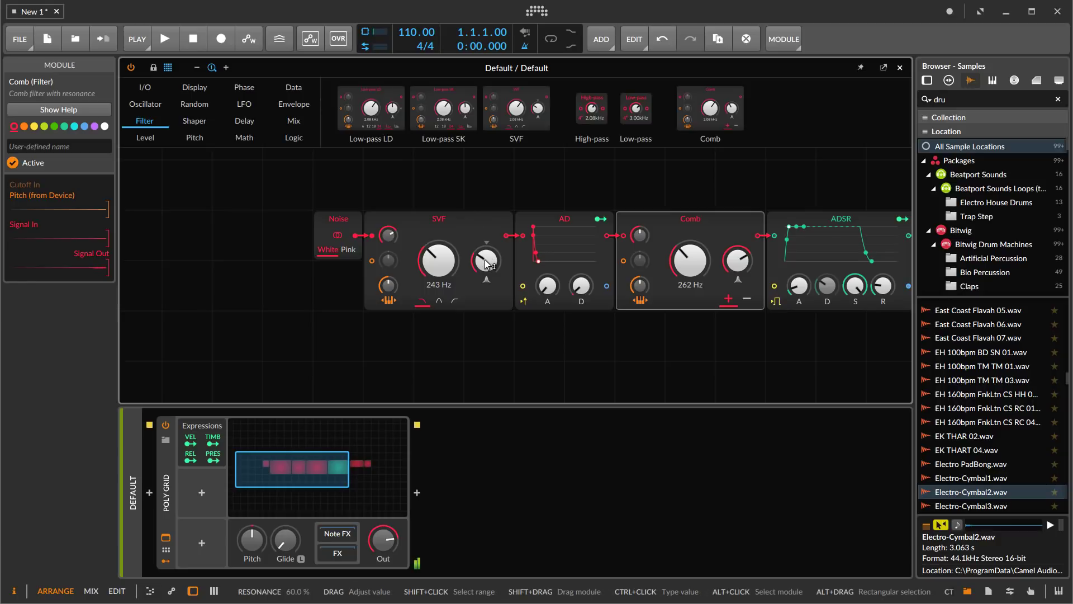
{"action": "left_click_drag", "start_coordinate": [485, 260], "coordinate": [485, 291]}
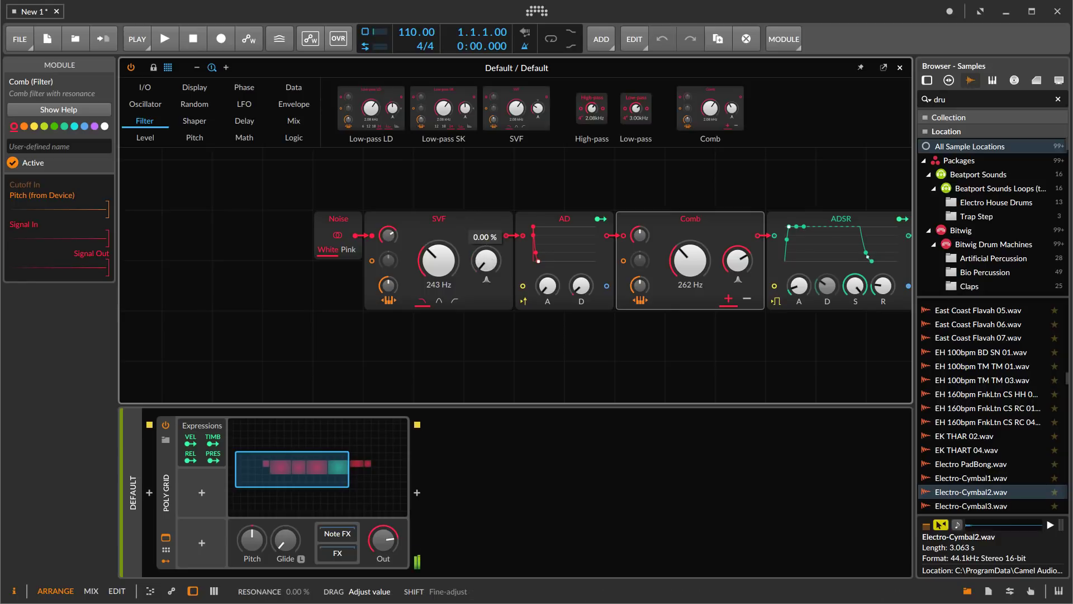
{"action": "left_click_drag", "start_coordinate": [485, 291], "coordinate": [485, 246]}
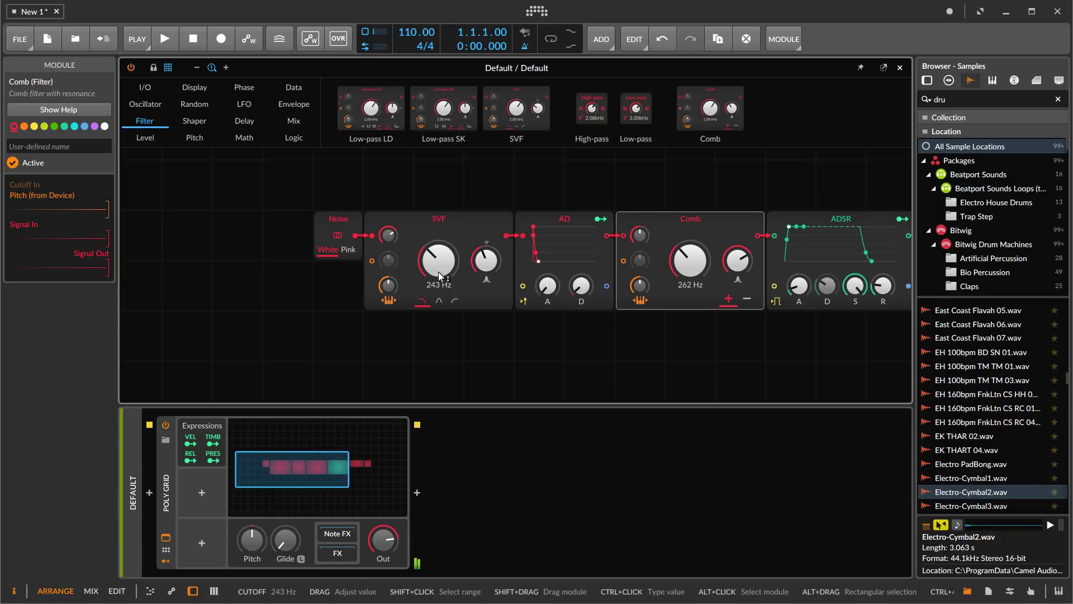
Try band-pass (113–403 Hz) and high-pass modes, then revert to low-pass with a 753 Hz cutoff.
{"action": "left_click", "coordinate": [438, 300]}
{"action": "left_click_drag", "start_coordinate": [440, 269], "coordinate": [441, 288]}
{"action": "left_click_drag", "start_coordinate": [441, 267], "coordinate": [440, 298]}
{"action": "left_click", "coordinate": [455, 302]}
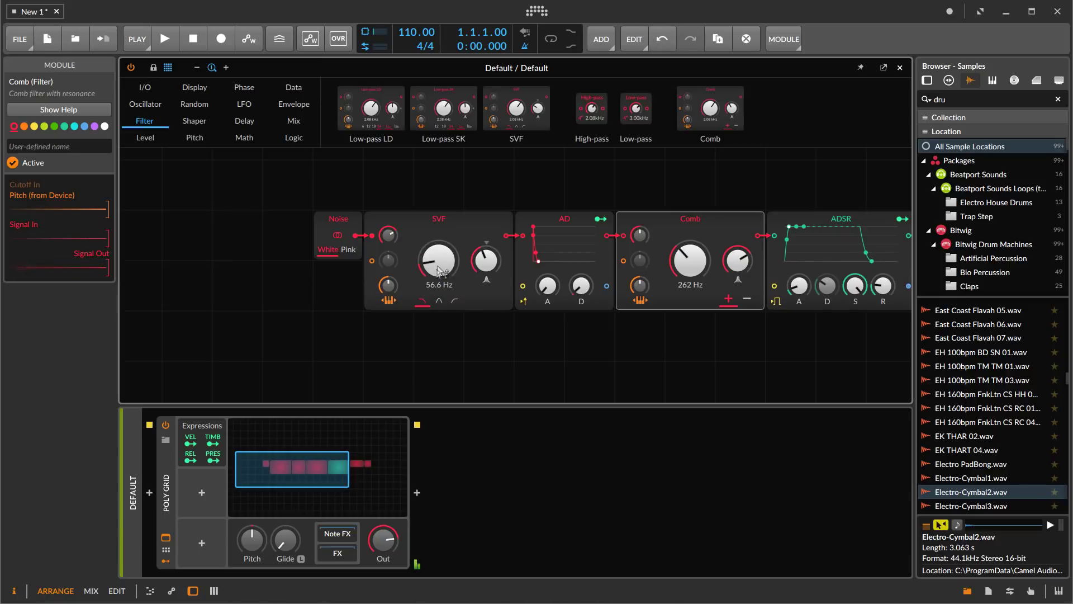
{"action": "key", "text": "ctrl+z"}
{"action": "key", "text": "ctrl+z"}
{"action": "key", "text": "ctrl+z"}
{"action": "key", "text": "ctrl+z"}
{"action": "left_click_drag", "start_coordinate": [438, 259], "coordinate": [486, 267]}
{"action": "mouse_move", "coordinate": [486, 260]}
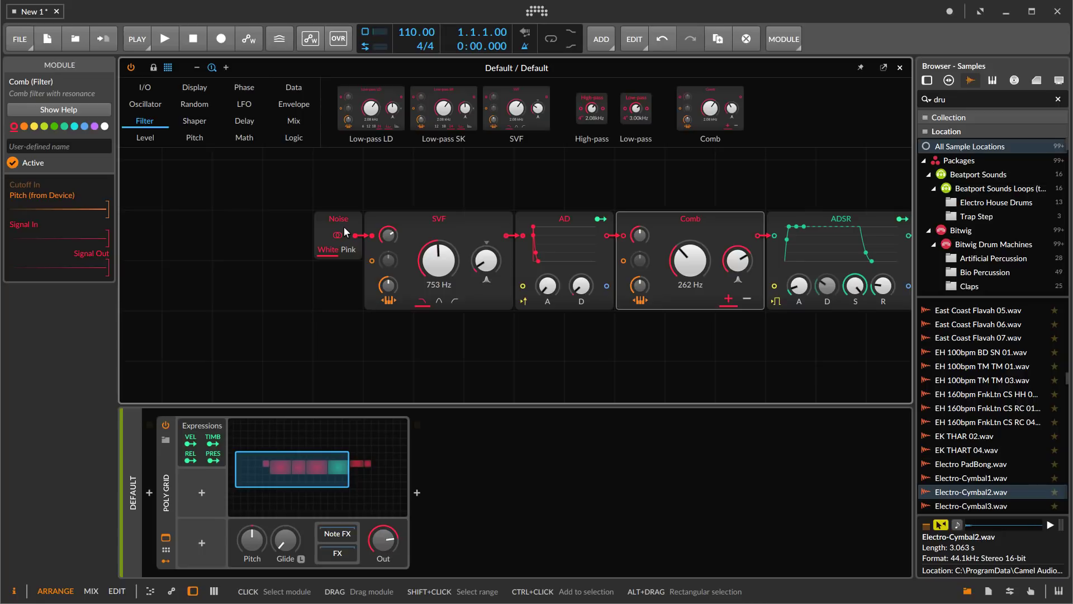
Swap the Noise module for a Phase-1 oscillator and raise the SVF cutoff to 33.5 kHz.
{"action": "left_click", "coordinate": [145, 104]}
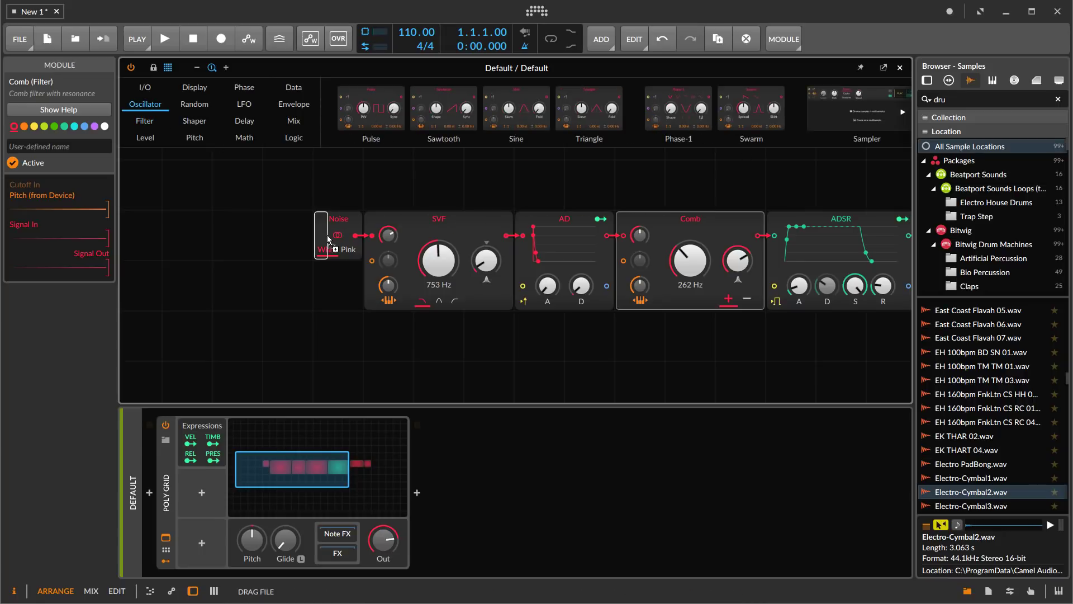
{"action": "left_click_drag", "start_coordinate": [337, 237], "coordinate": [337, 237]}
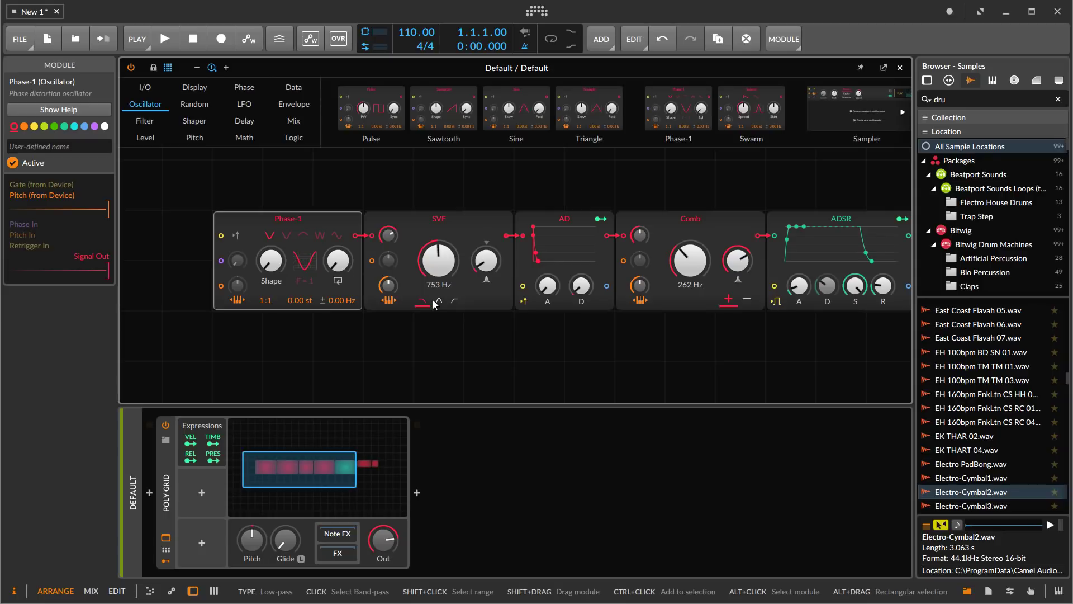
{"action": "left_click_drag", "start_coordinate": [457, 280], "coordinate": [457, 270]}
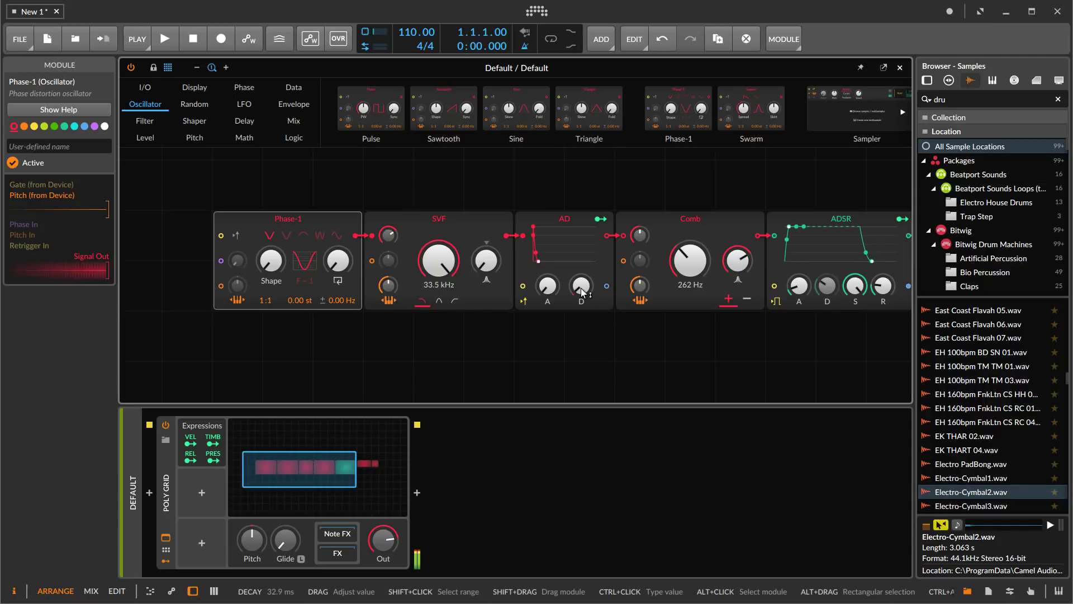
Reset SVF drive to 0.0 dB, raise Phase-1 feedback to 43.9% and shape, set SVF cutoff to 2.00 kHz.
{"action": "double_click", "coordinate": [391, 236]}
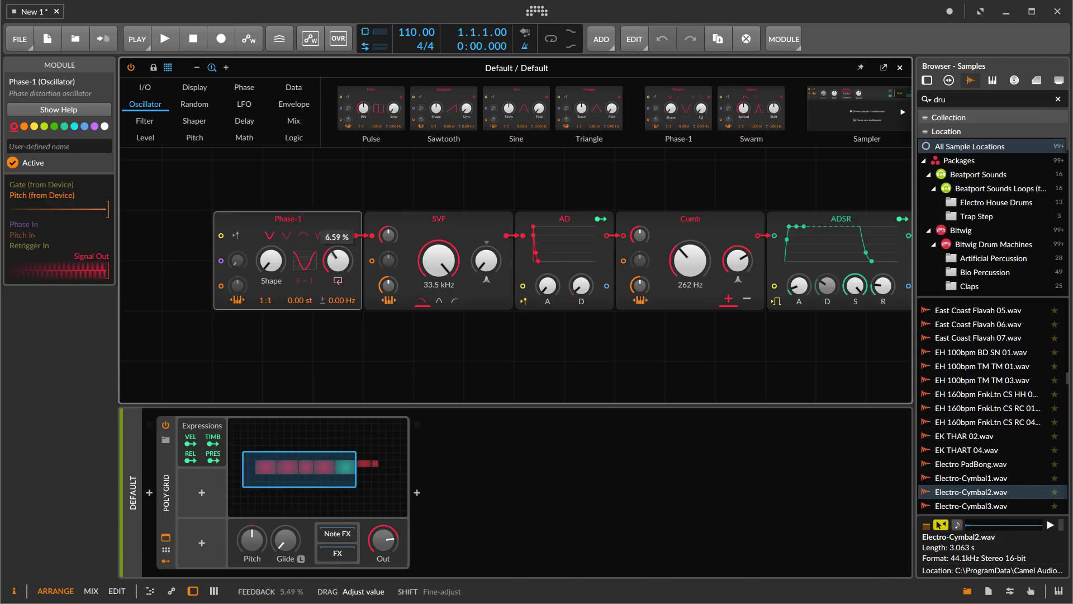
{"action": "left_click", "coordinate": [338, 260]}
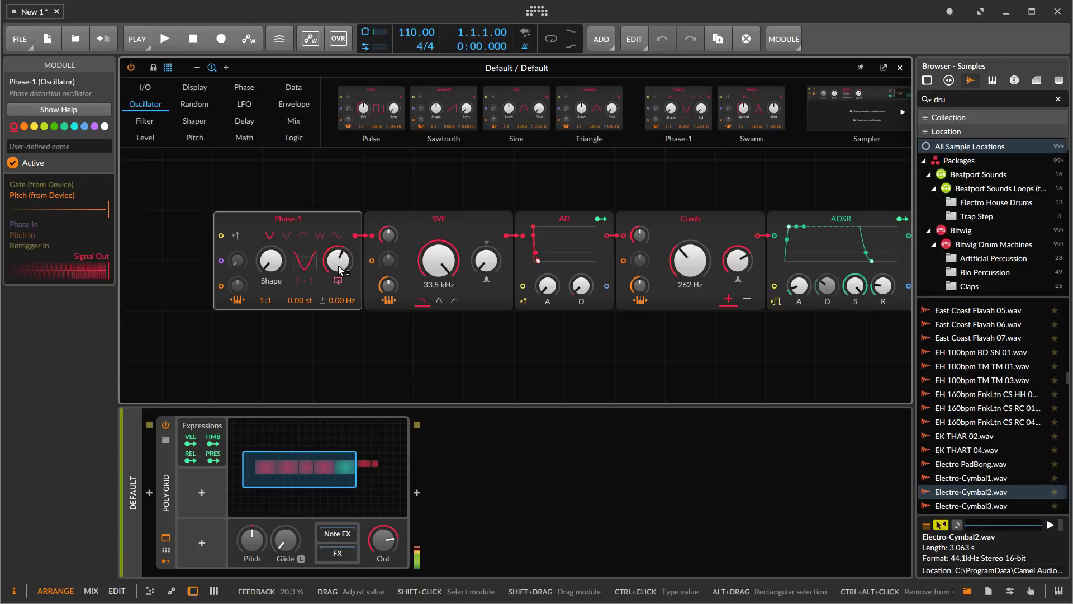
{"action": "left_click_drag", "start_coordinate": [439, 259], "coordinate": [439, 335]}
{"action": "mouse_move", "coordinate": [337, 260]}
{"action": "left_mouse_down"}
{"action": "mouse_move", "coordinate": [338, 246]}
{"action": "mouse_move", "coordinate": [338, 269]}
{"action": "left_mouse_up"}
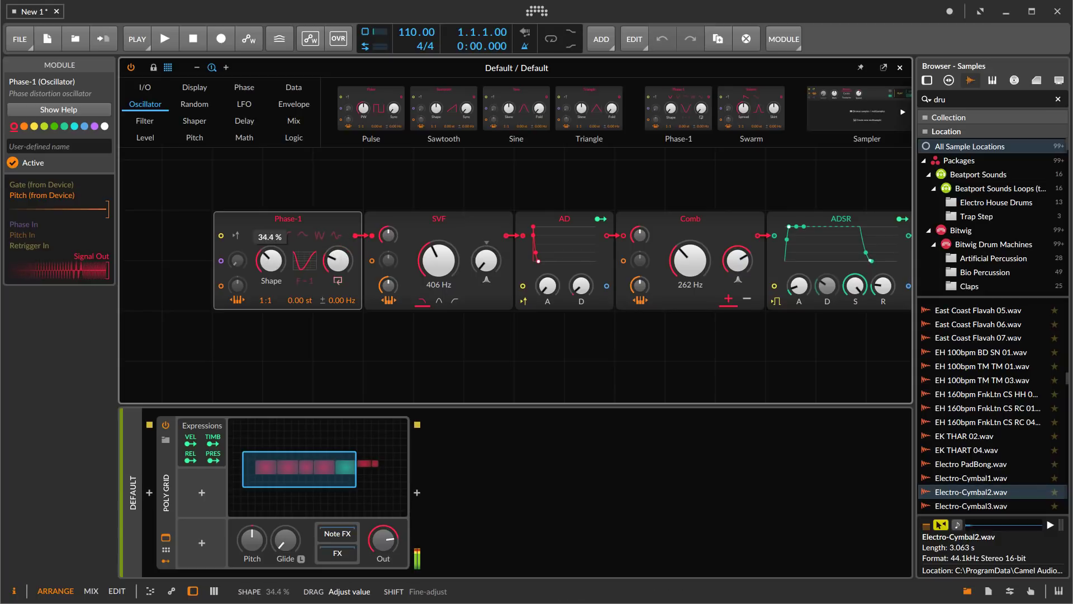
{"action": "left_click_drag", "start_coordinate": [273, 264], "coordinate": [274, 266]}
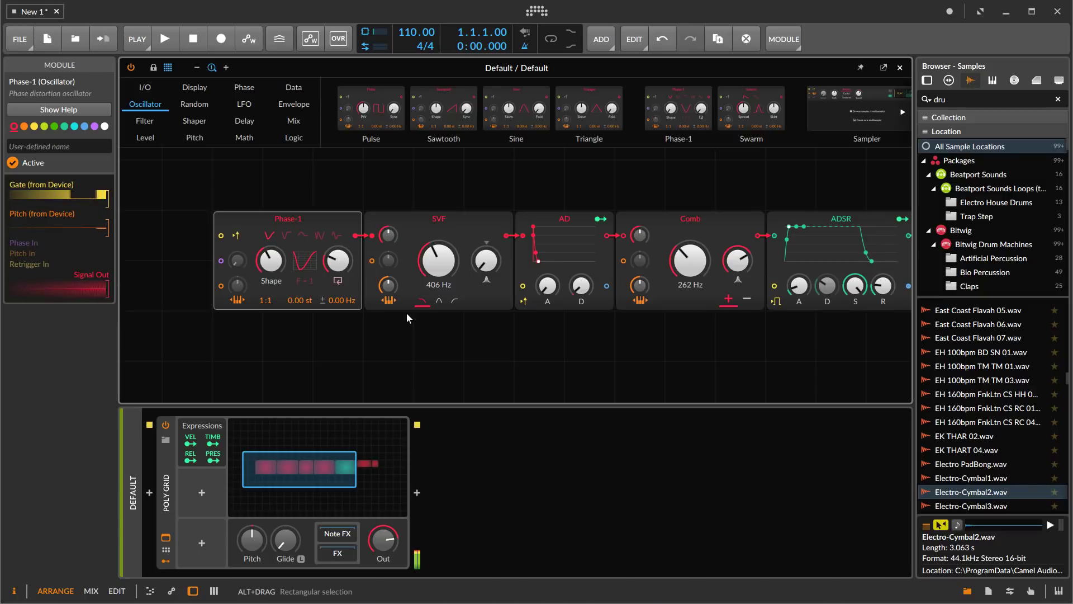
{"action": "mouse_move", "coordinate": [430, 270]}
{"action": "left_mouse_down"}
{"action": "mouse_move", "coordinate": [430, 260]}
{"action": "mouse_move", "coordinate": [430, 270]}
{"action": "left_mouse_up"}
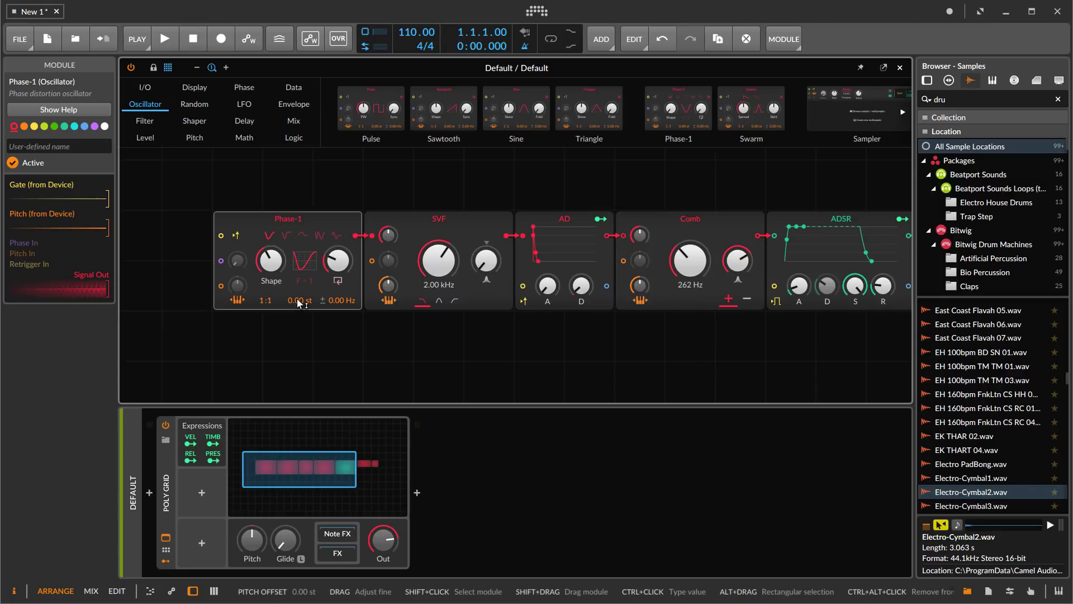
Detune Phase-1 upward, undo a 1.63 st overshoot, and settle the pitch offset at 1.14 st.
{"action": "left_click_drag", "start_coordinate": [300, 305], "coordinate": [300, 244]}
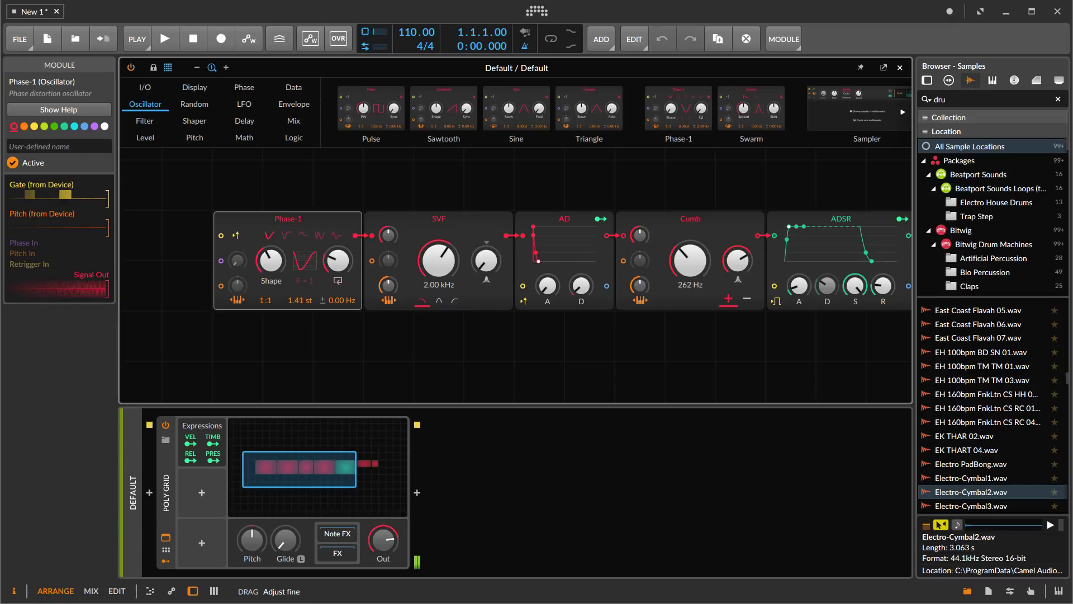
{"action": "left_click_drag", "start_coordinate": [300, 300], "coordinate": [300, 301]}
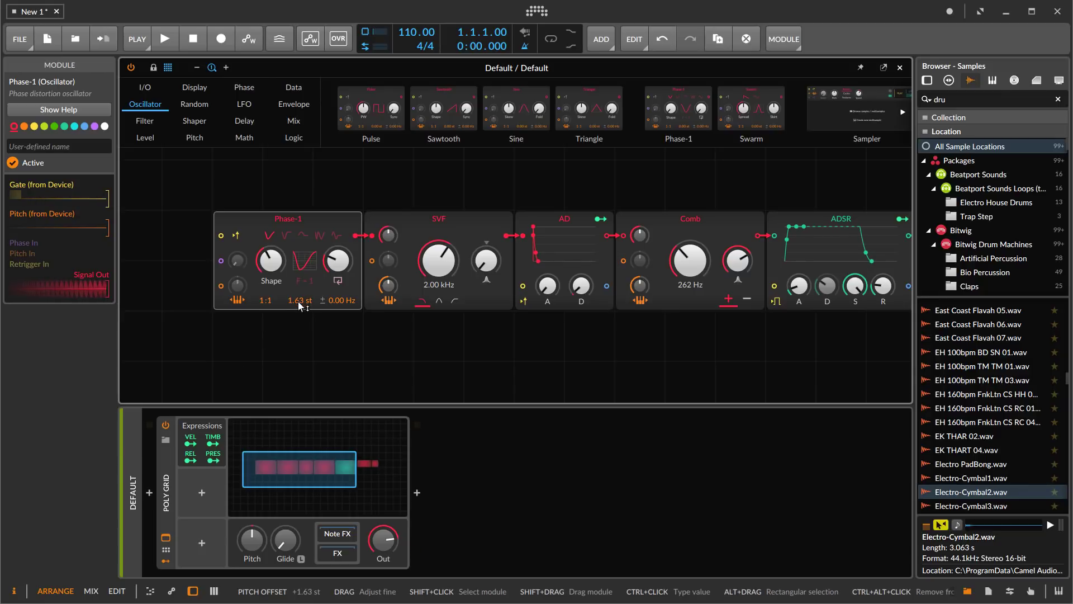
{"action": "key", "text": "ctrl+z"}
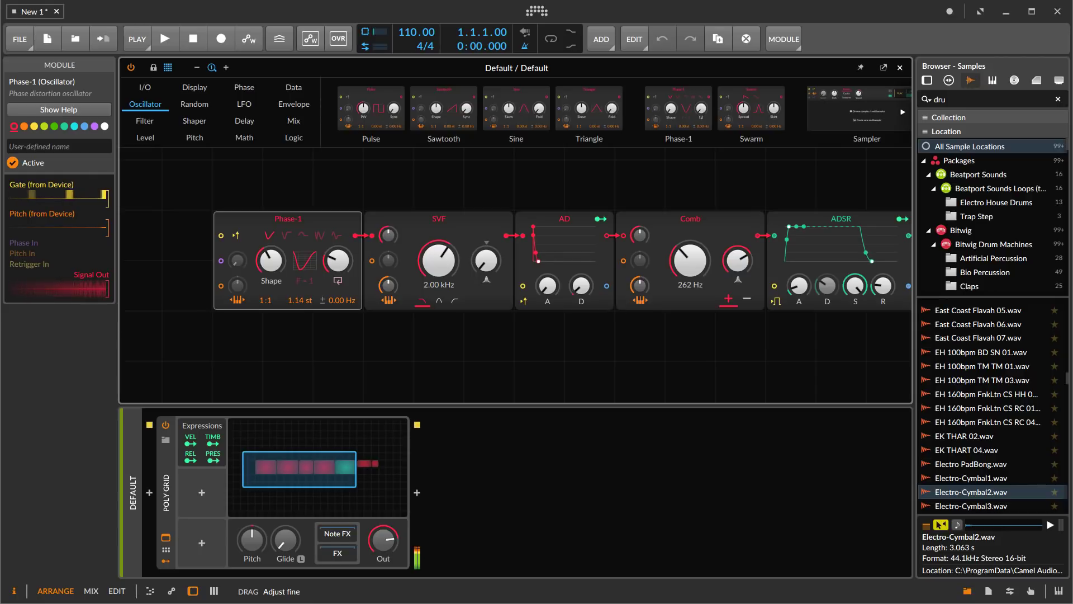
{"action": "left_click_drag", "start_coordinate": [302, 305], "coordinate": [302, 305]}
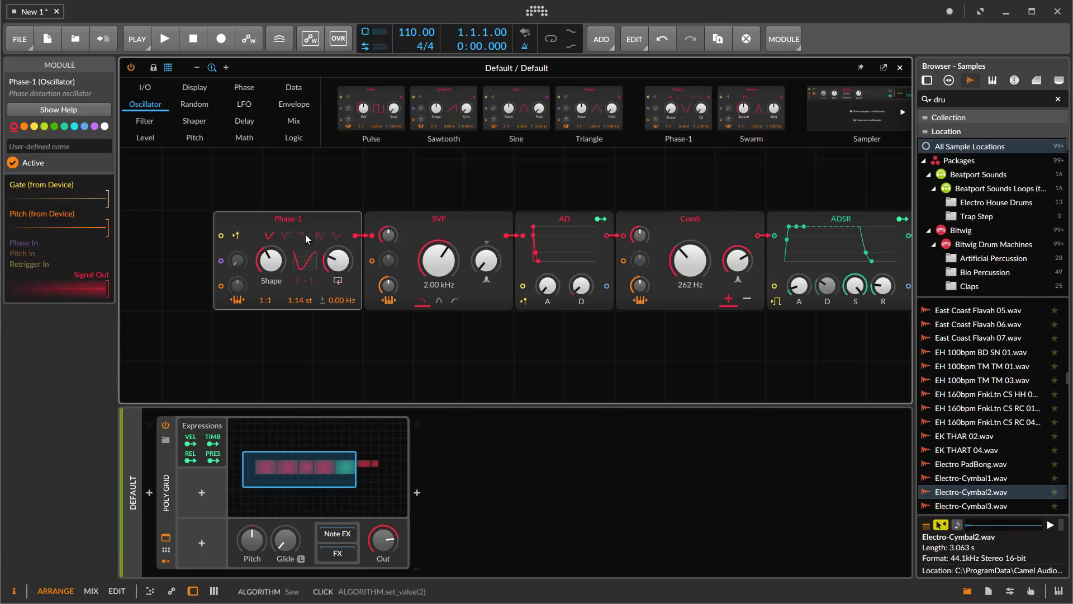
Try the half-sine and Dbl algorithms on Phase-1 and reshape it between about 72% and 86.4%.
{"action": "left_click", "coordinate": [303, 235]}
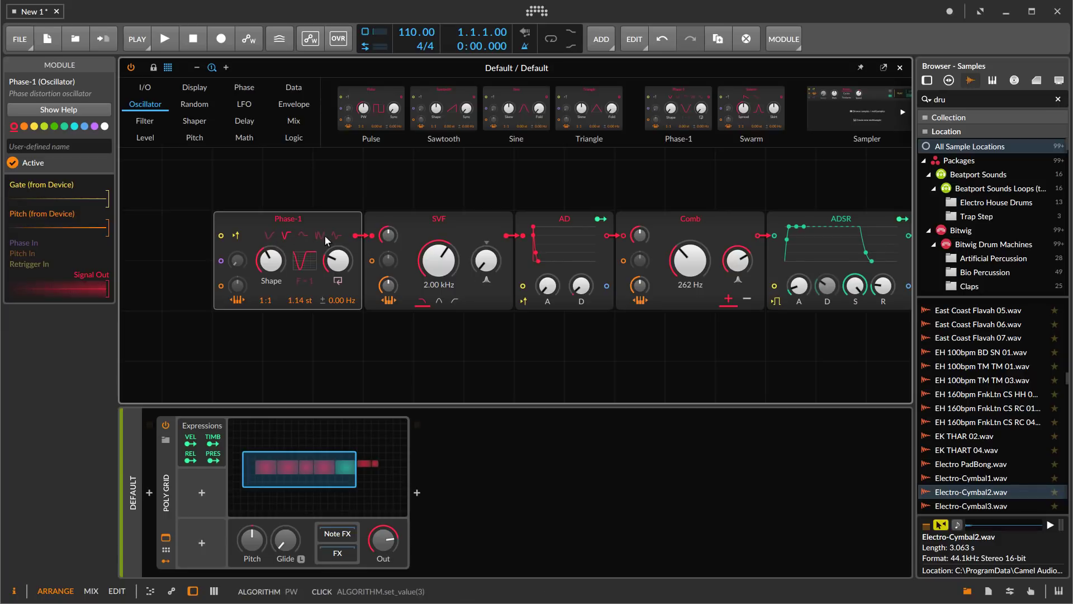
{"action": "left_click", "coordinate": [319, 236]}
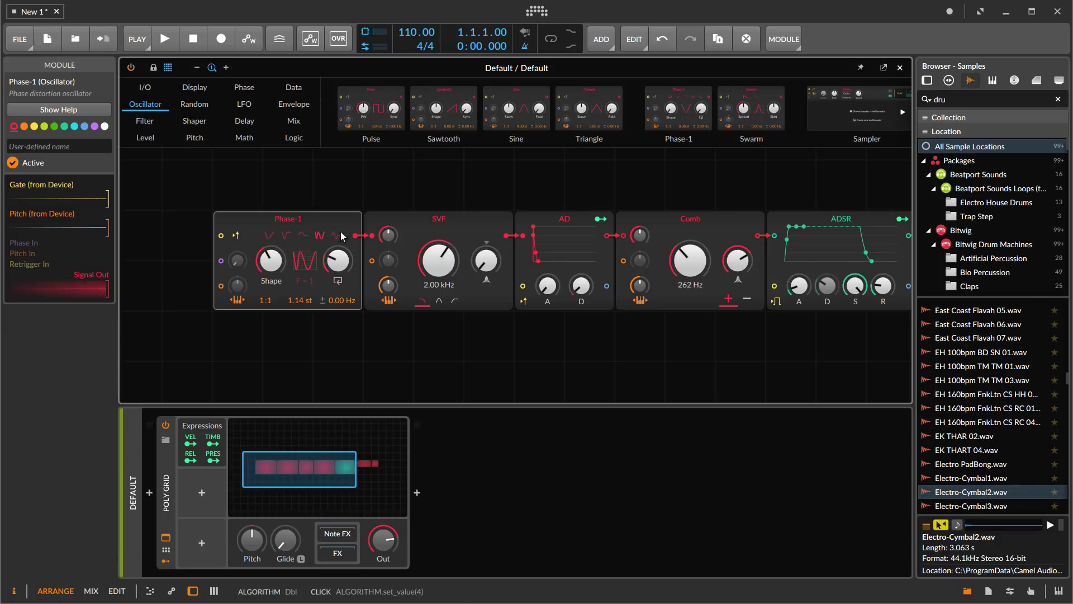
{"action": "left_click_drag", "start_coordinate": [271, 261], "coordinate": [271, 261]}
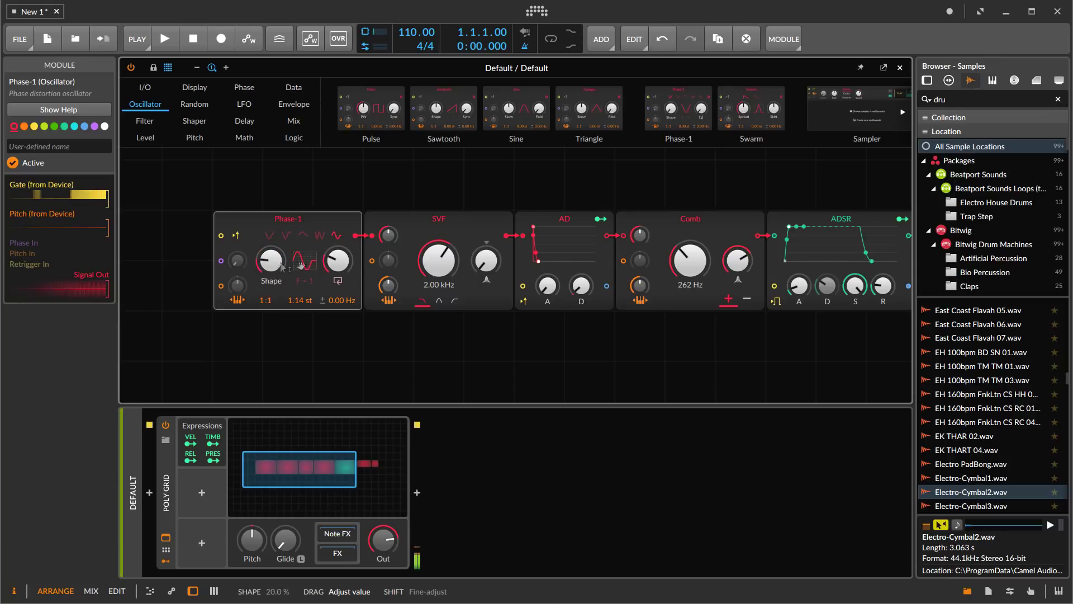
{"action": "left_click_drag", "start_coordinate": [439, 260], "coordinate": [439, 246]}
{"action": "left_click_drag", "start_coordinate": [271, 260], "coordinate": [271, 264]}
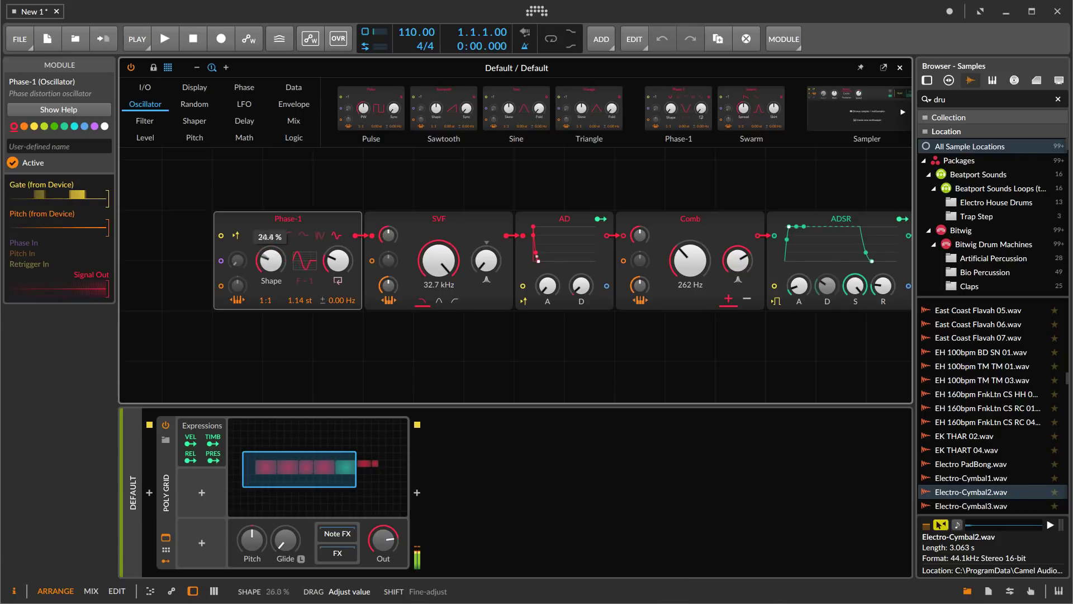
Fine-tune Phase-1 pitch to 0.82 st, sweep other frequency ratios, then return the ratio to 1:1.
{"action": "left_click_drag", "start_coordinate": [300, 300], "coordinate": [300, 304]}
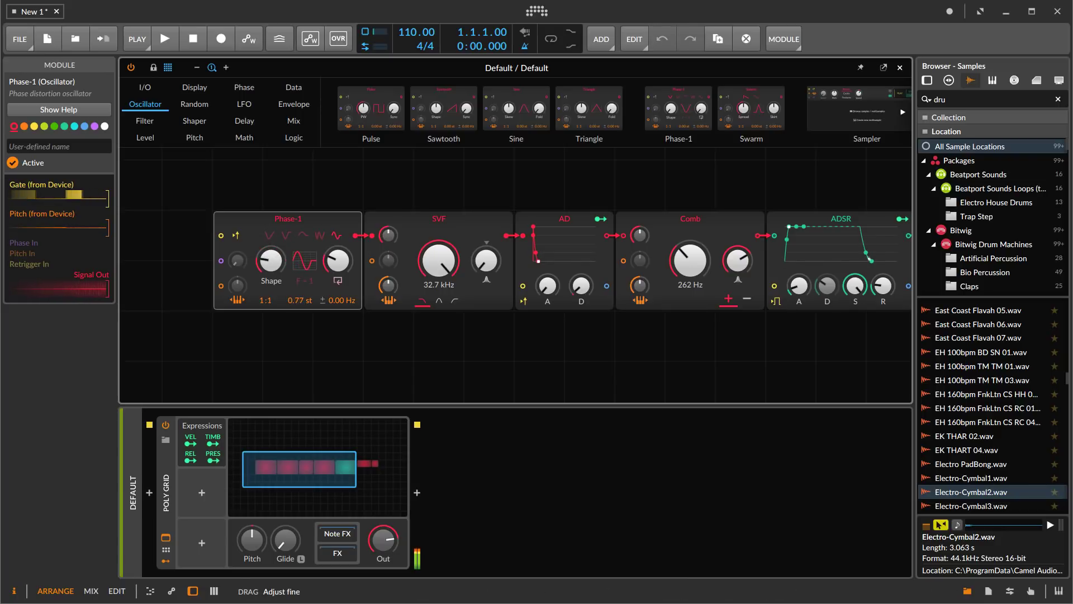
{"action": "left_click_drag", "start_coordinate": [300, 300], "coordinate": [300, 294]}
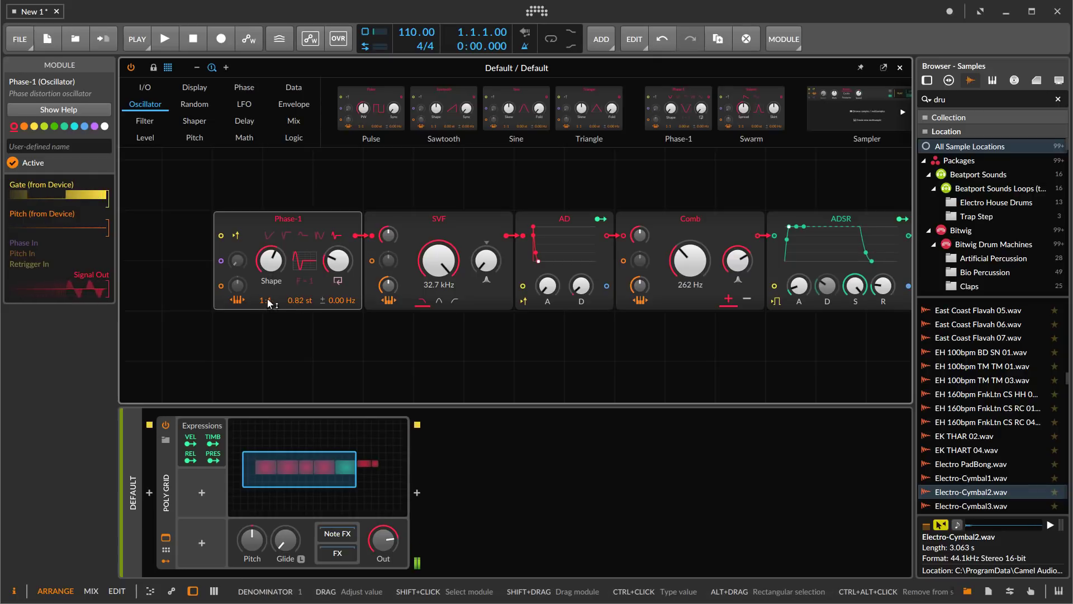
{"action": "left_click_drag", "start_coordinate": [265, 300], "coordinate": [266, 295]}
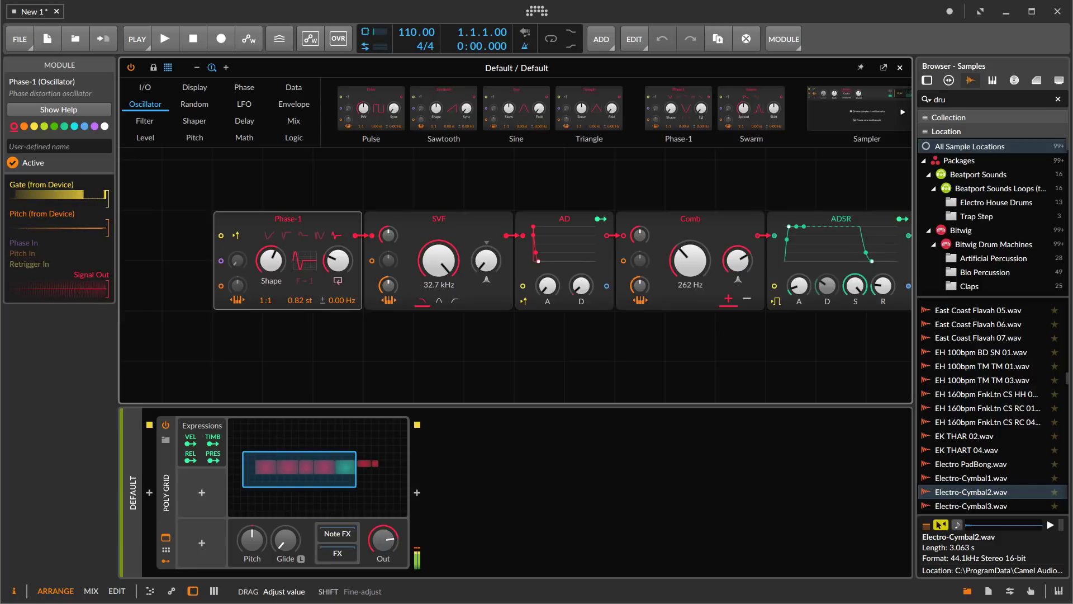
{"action": "left_click_drag", "start_coordinate": [265, 300], "coordinate": [266, 289]}
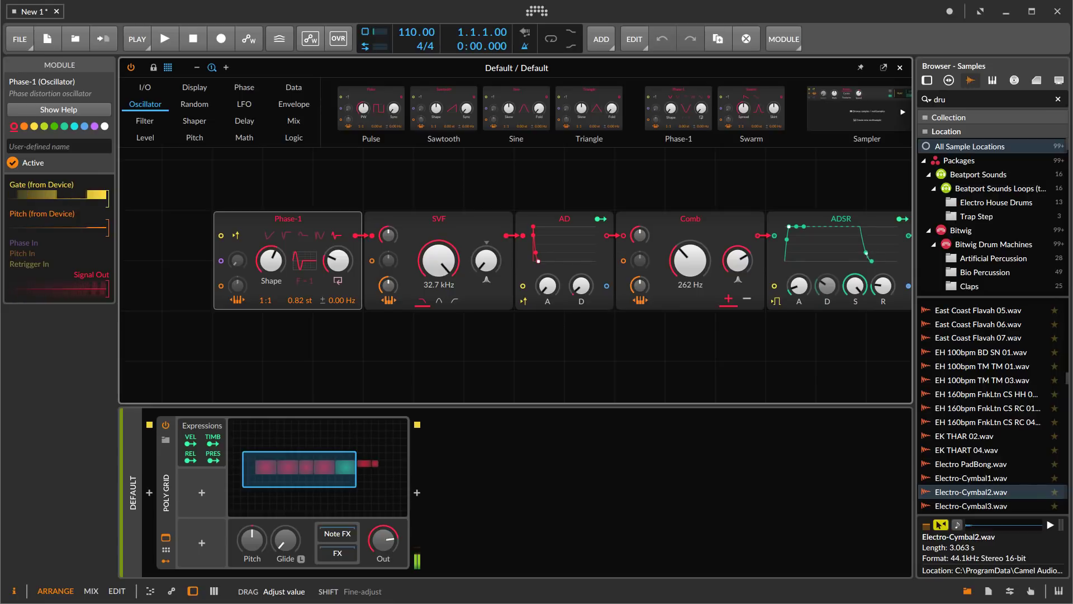
{"action": "left_click_drag", "start_coordinate": [265, 300], "coordinate": [267, 302]}
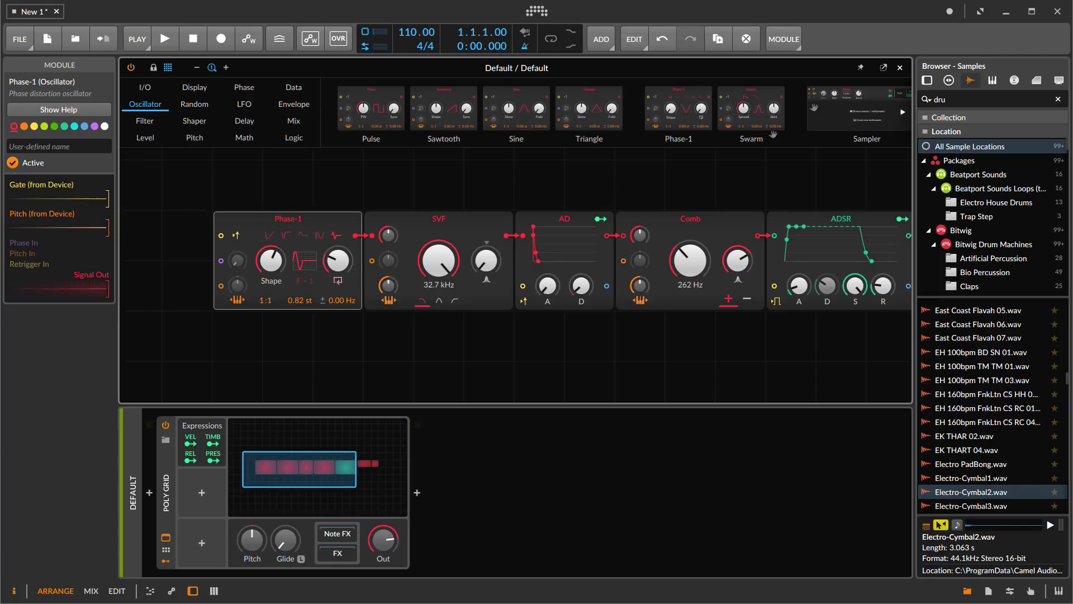
Replace Phase-1 with a Sampler, adjust the AD decay, and load Box 02 Justin3am.wav.
{"action": "left_click_drag", "start_coordinate": [869, 104], "coordinate": [322, 254]}
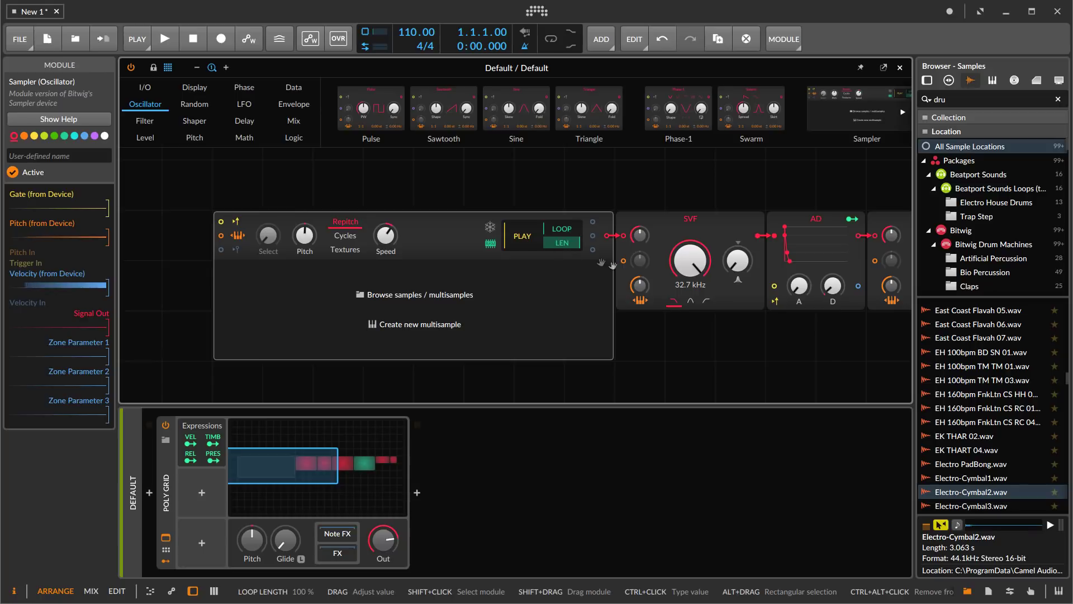
{"action": "scroll", "coordinate": [559, 257], "scroll_direction": "right", "scroll_amount": 3}
{"action": "scroll", "coordinate": [620, 269], "scroll_direction": "left", "scroll_amount": 2}
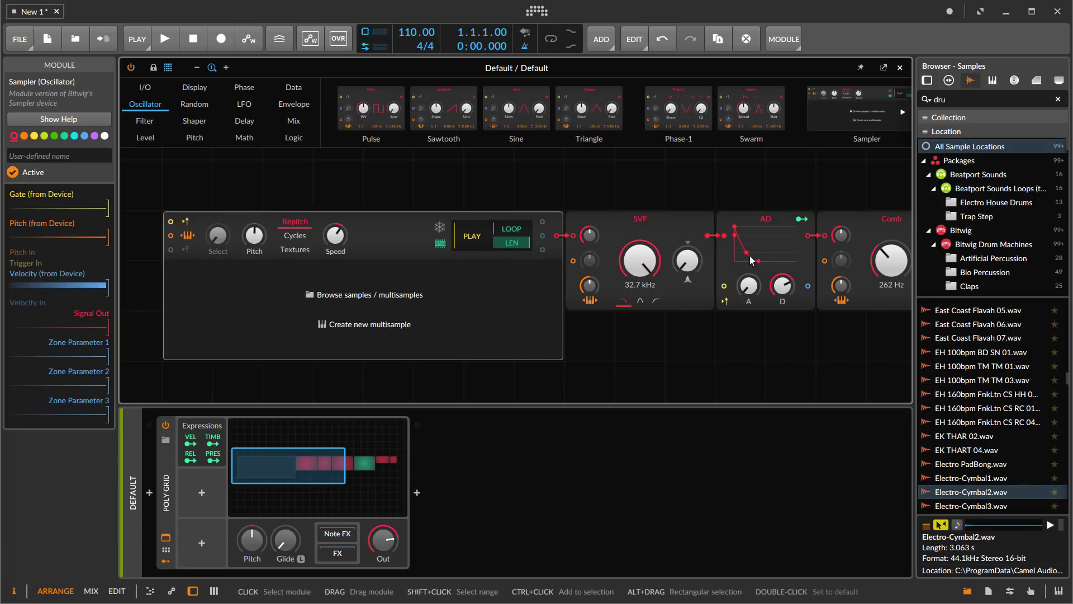
{"action": "left_click_drag", "start_coordinate": [774, 269], "coordinate": [770, 275]}
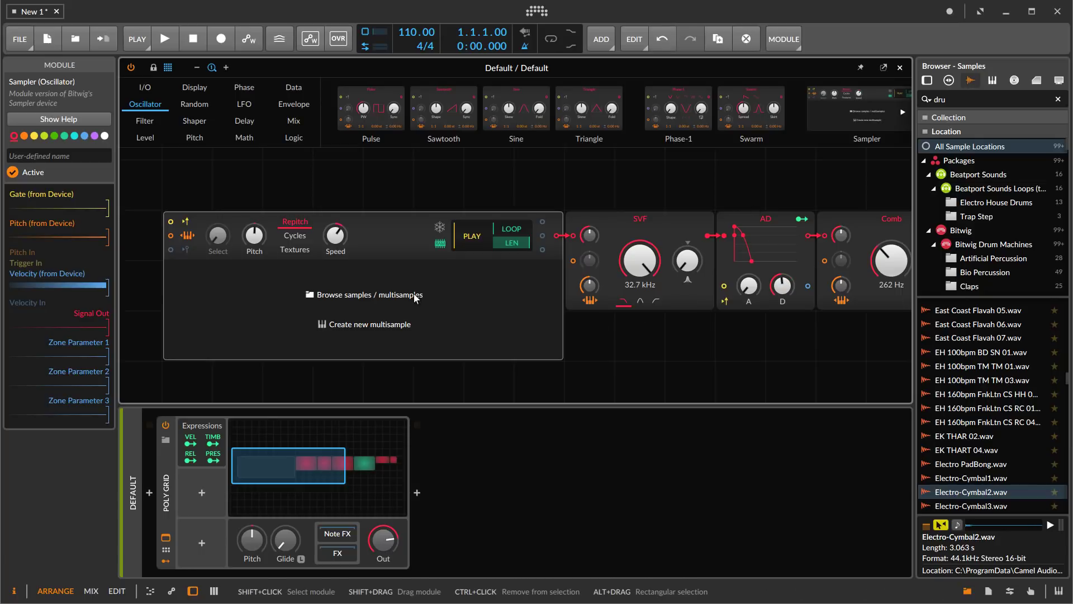
{"action": "left_click", "coordinate": [278, 300]}
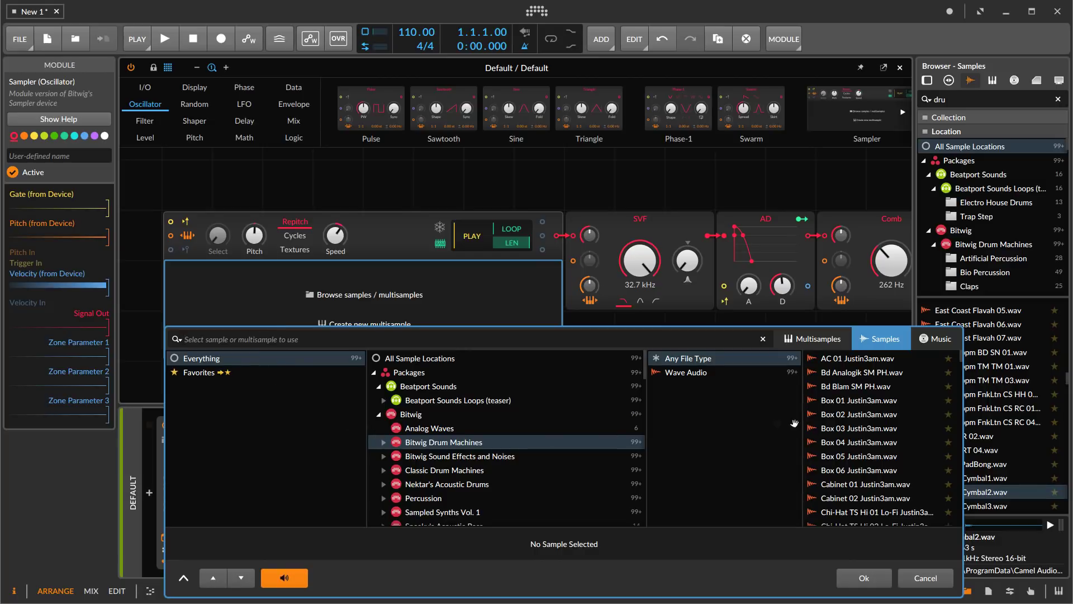
{"action": "left_click", "coordinate": [861, 414]}
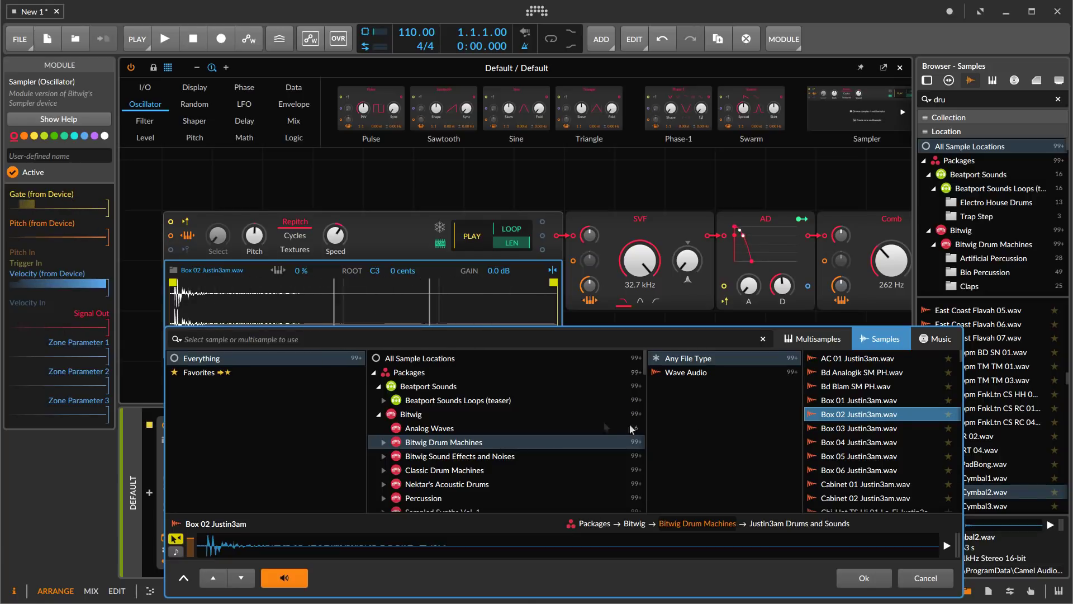
Audition the Box, Cabinet, hi-hat and Clap samples, settling on Clap Broken.wav in the Sampler.
{"action": "left_click", "coordinate": [858, 442]}
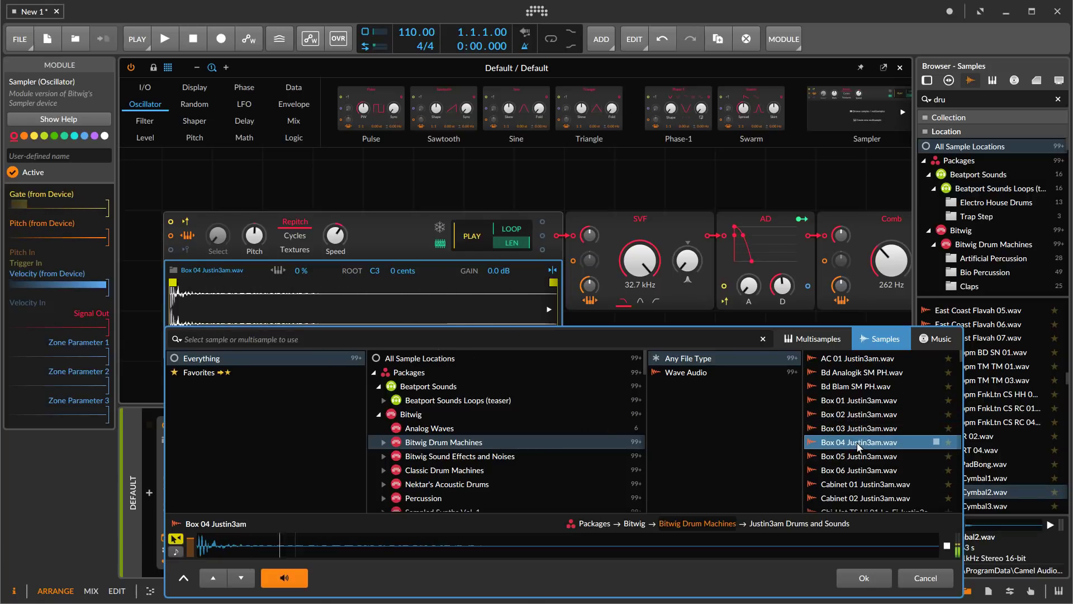
{"action": "left_click", "coordinate": [859, 456]}
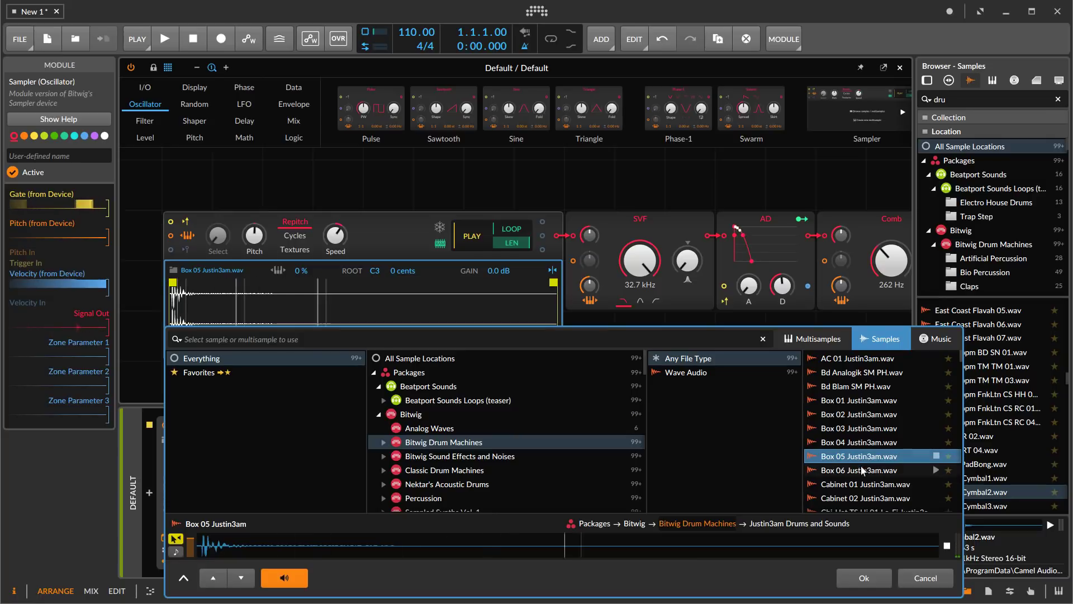
{"action": "left_click", "coordinate": [861, 470]}
{"action": "scroll", "coordinate": [861, 471], "scroll_direction": "down", "scroll_amount": 2}
{"action": "left_click", "coordinate": [865, 402]}
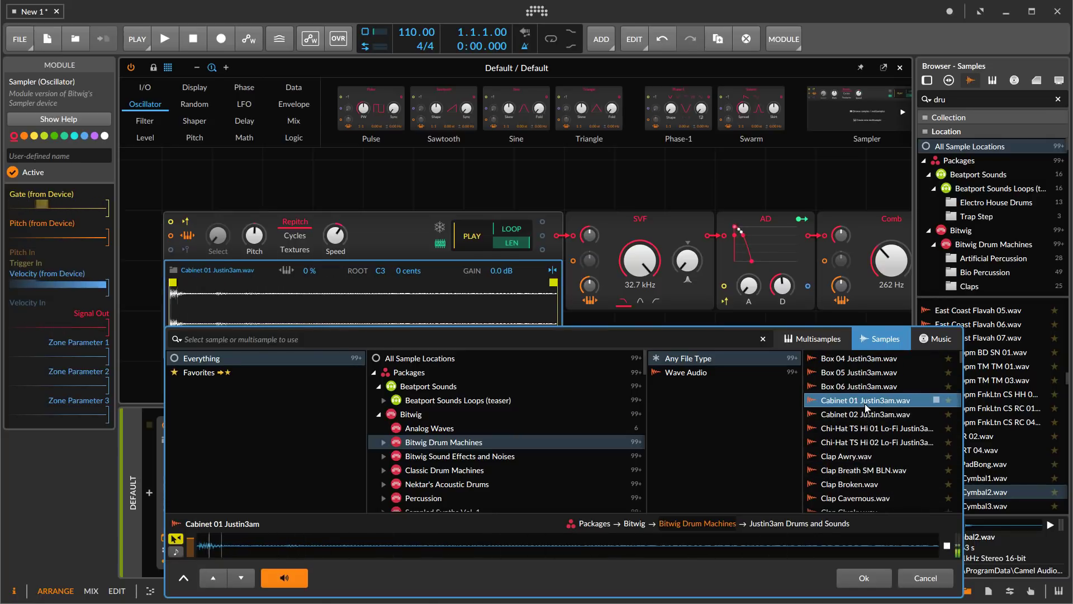
{"action": "left_click", "coordinate": [866, 414]}
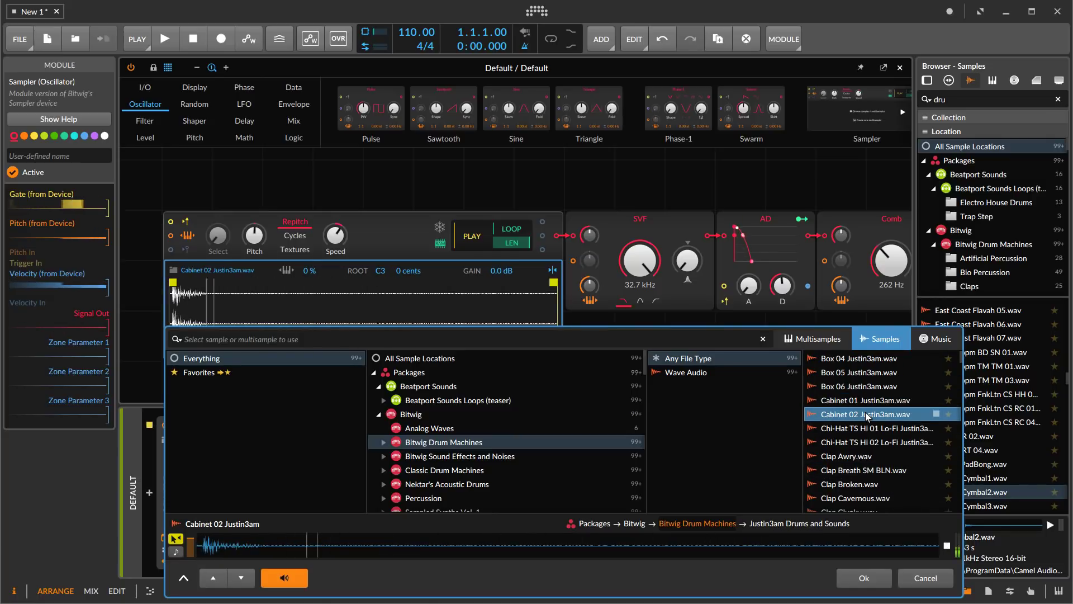
{"action": "left_click", "coordinate": [870, 429]}
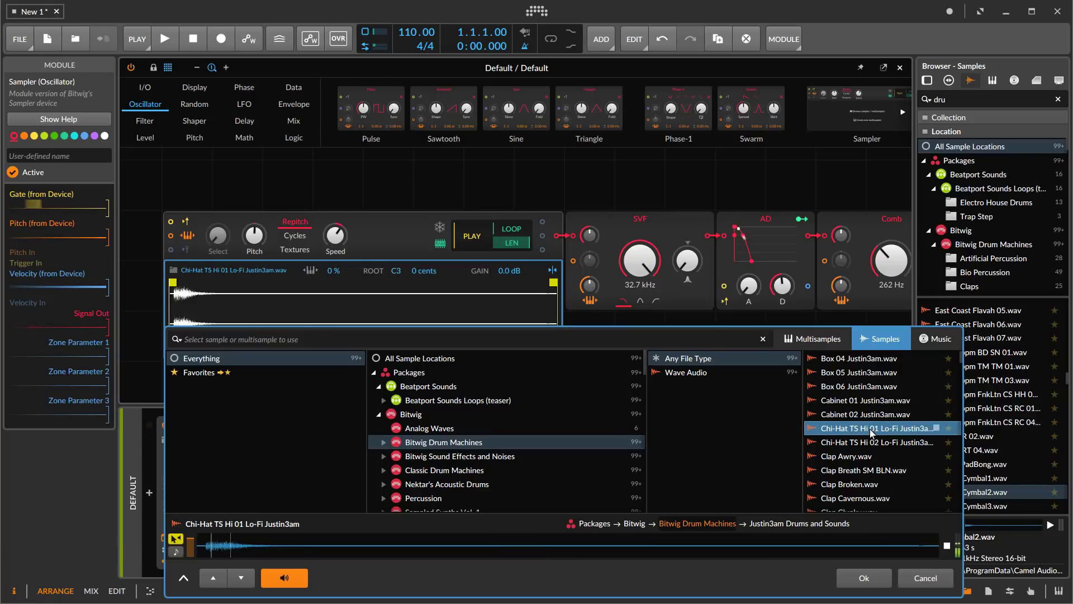
{"action": "left_click", "coordinate": [865, 457]}
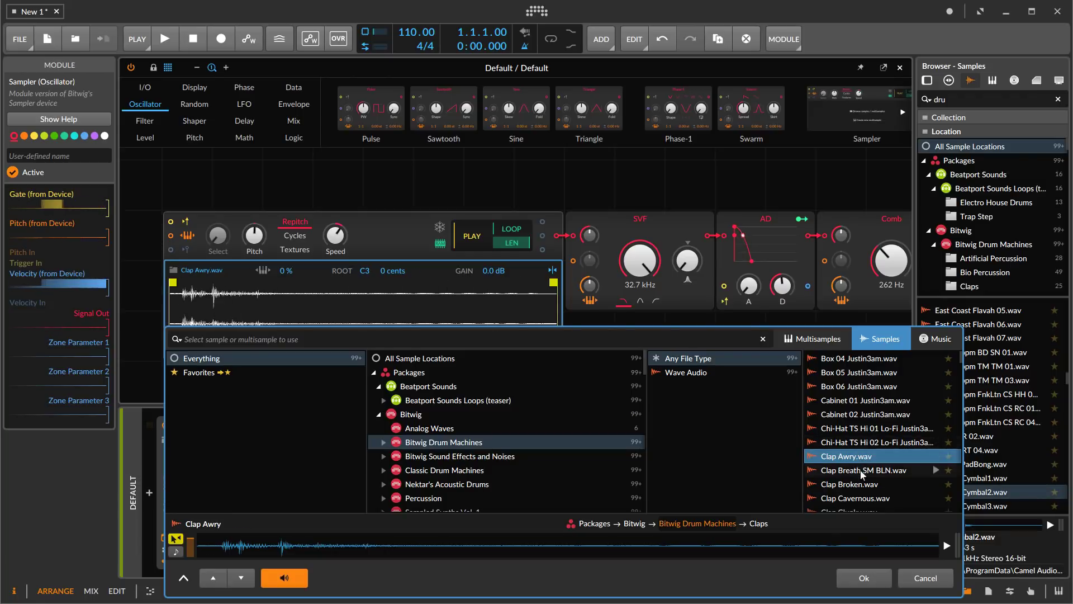
{"action": "left_click", "coordinate": [862, 472]}
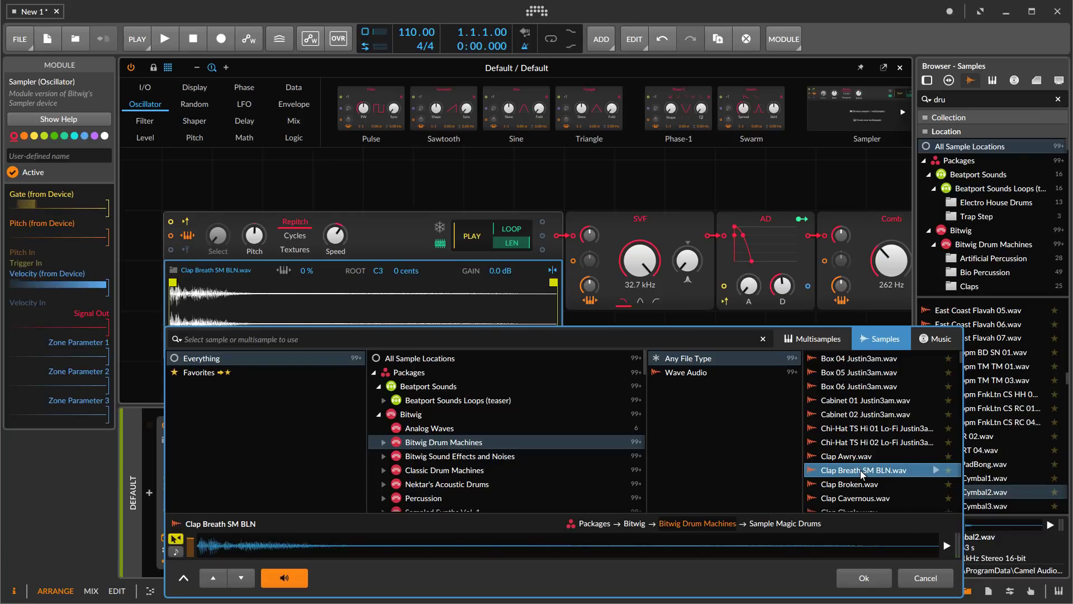
{"action": "left_click", "coordinate": [875, 484]}
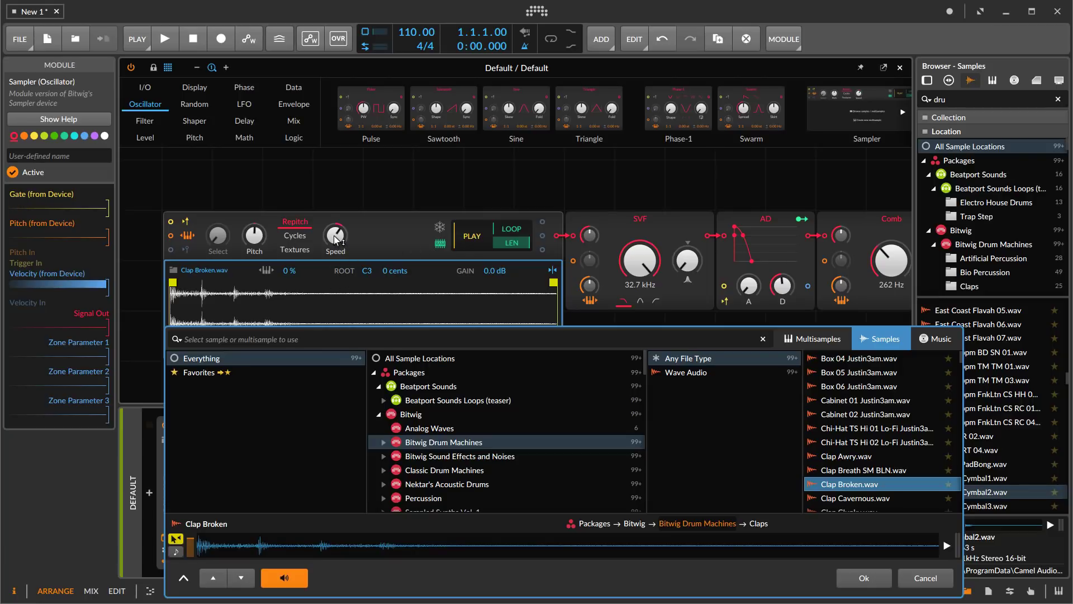
Slow the Sampler's playback speed to 26.4% and close the sample chooser.
{"action": "left_click_drag", "start_coordinate": [338, 240], "coordinate": [337, 246]}
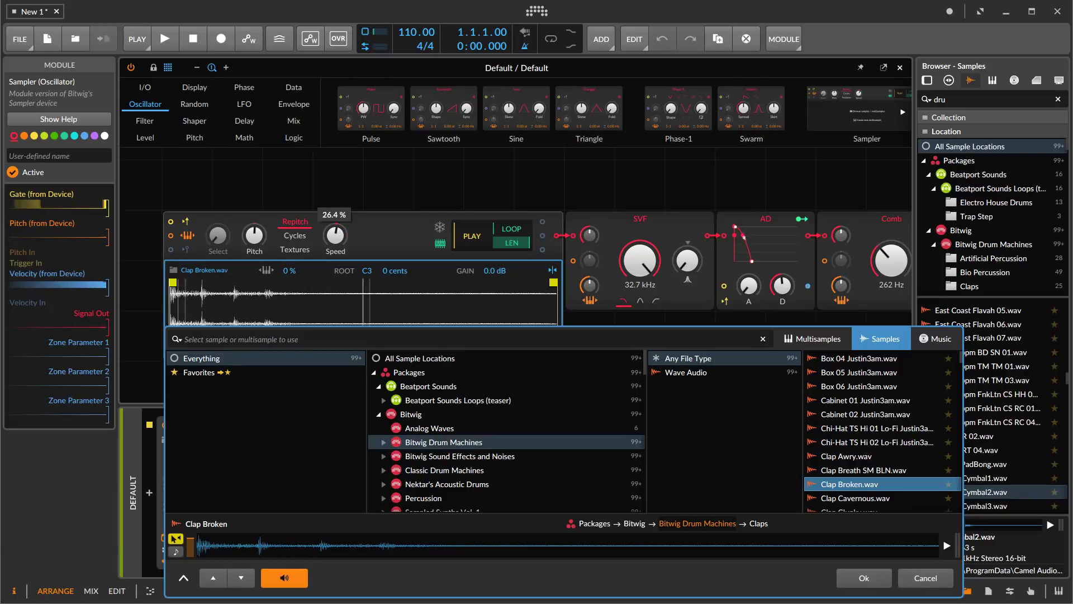
{"action": "left_click_drag", "start_coordinate": [337, 239], "coordinate": [337, 239]}
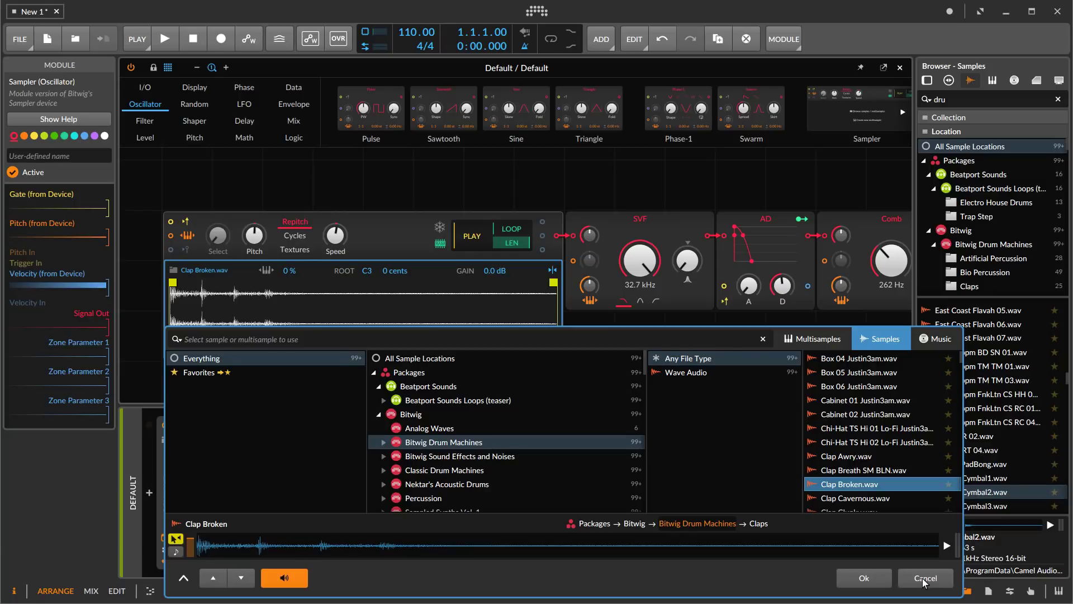
{"action": "left_click", "coordinate": [866, 580]}
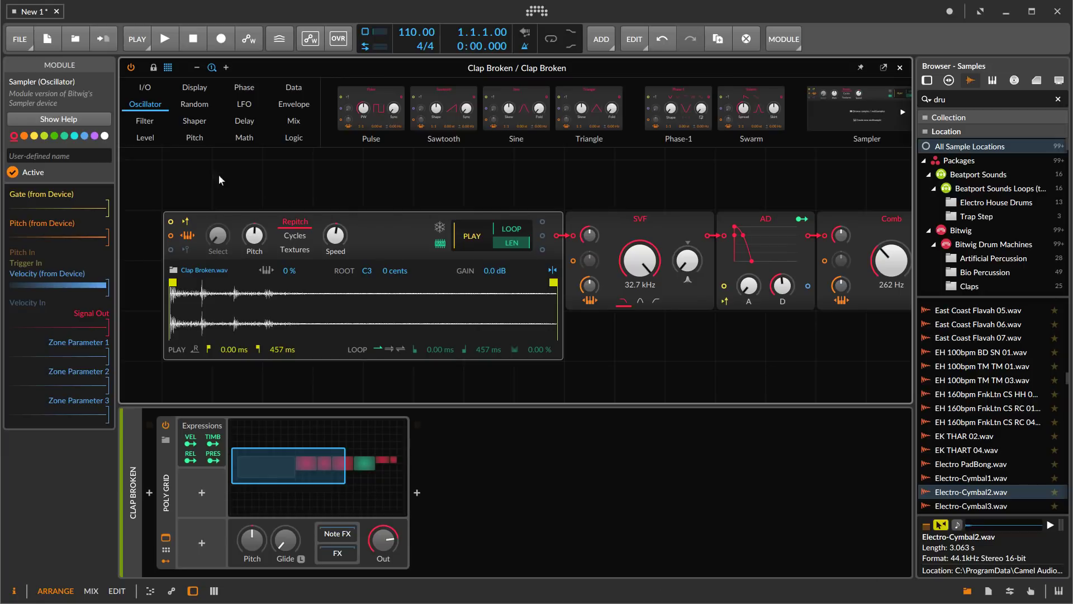
Swap the Sampler for a Noise module from the Random category, place it before SVF, and shorten AD decay.
{"action": "left_click", "coordinate": [195, 105]}
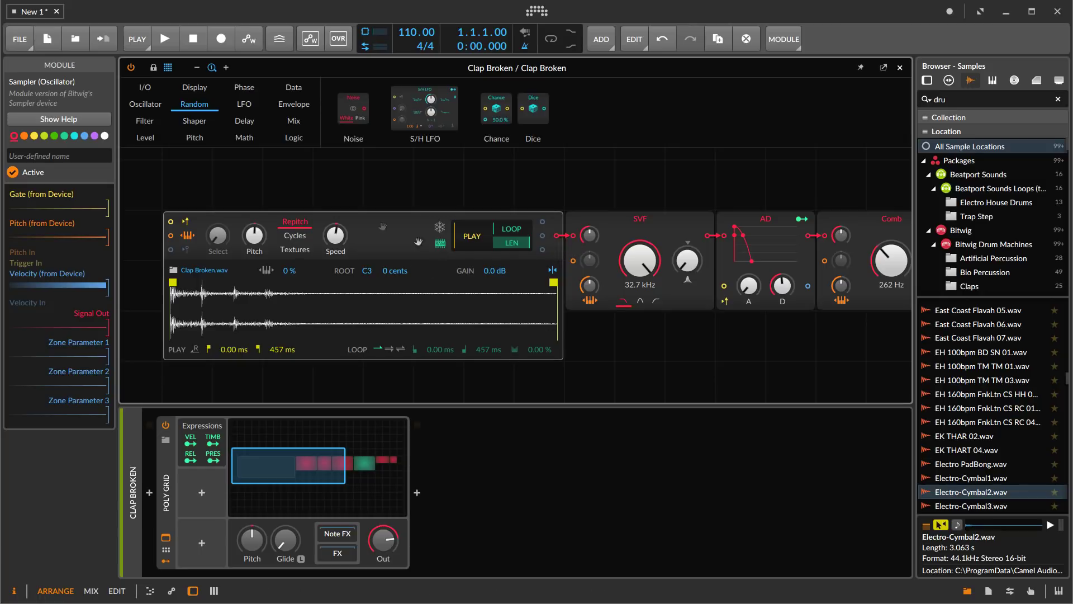
{"action": "left_click_drag", "start_coordinate": [353, 109], "coordinate": [365, 251]}
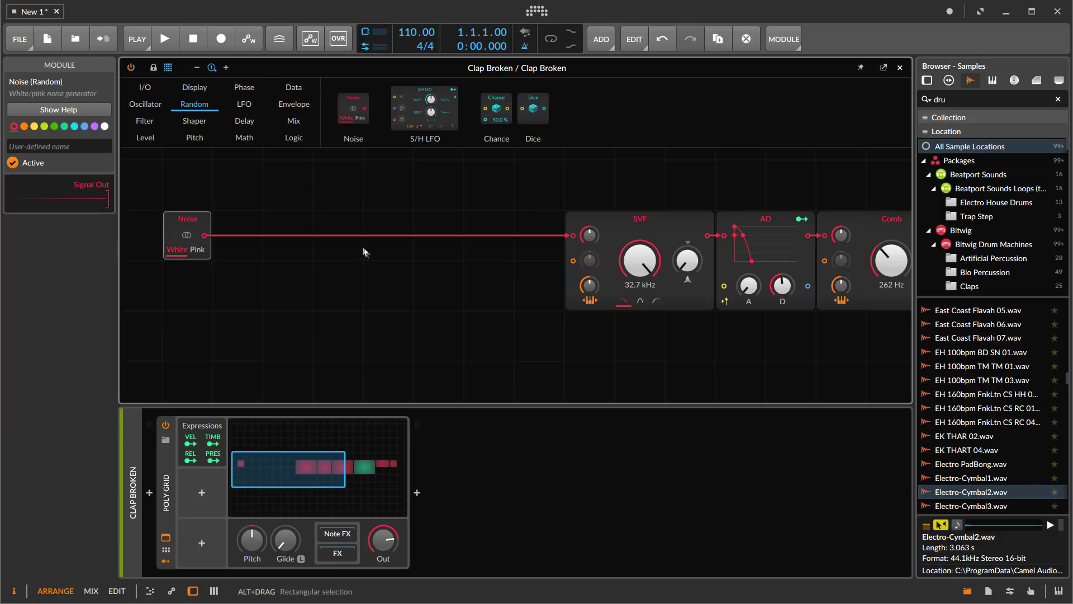
{"action": "left_click_drag", "start_coordinate": [208, 230], "coordinate": [510, 231]}
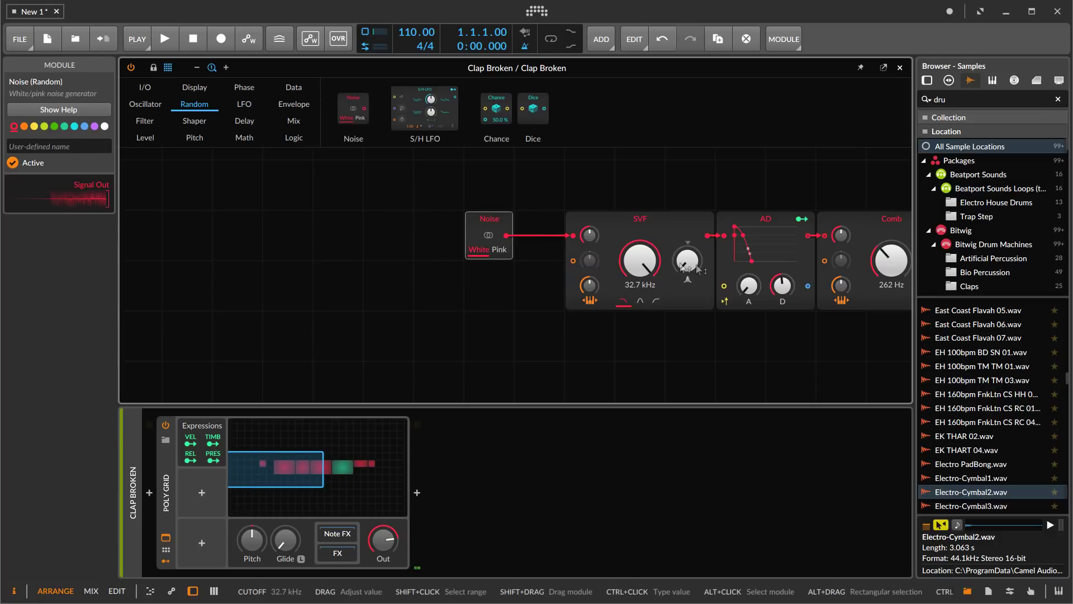
{"action": "left_click_drag", "start_coordinate": [787, 286], "coordinate": [786, 305]}
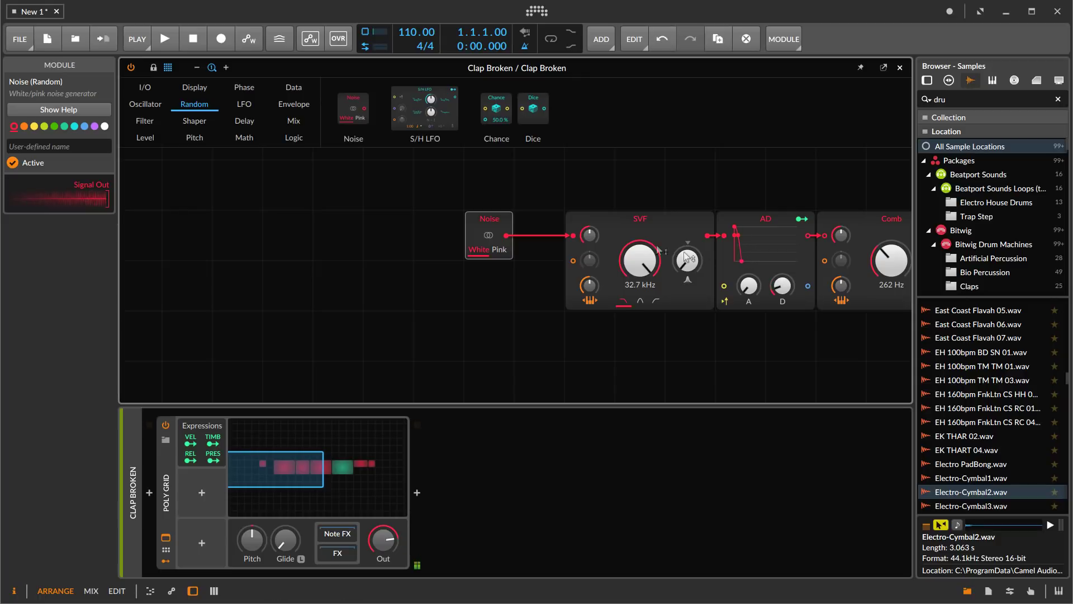
{"action": "scroll", "coordinate": [565, 263], "scroll_direction": "right", "scroll_amount": 4}
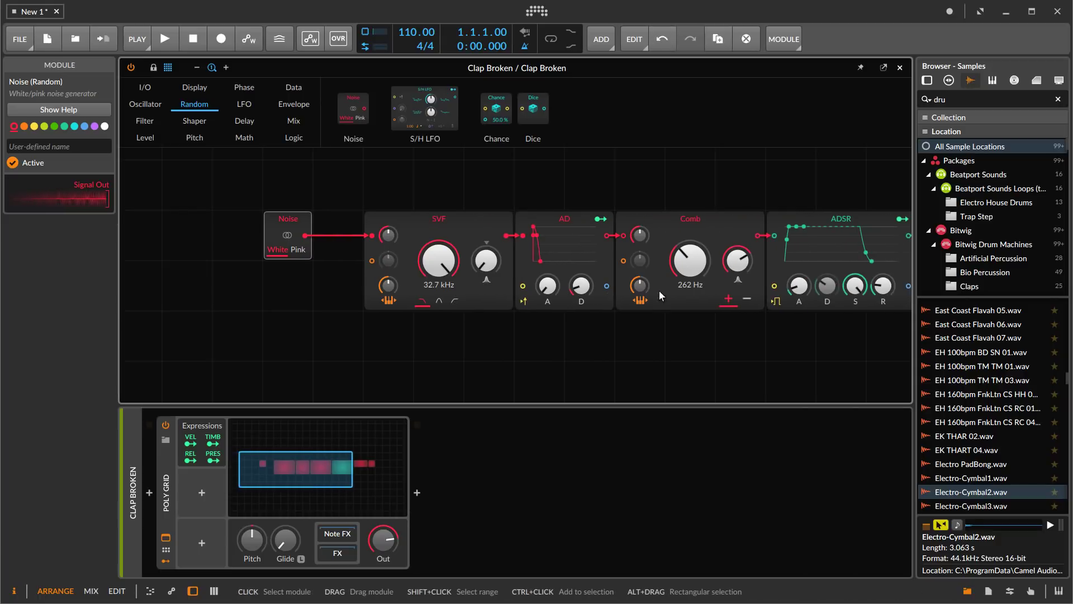
Replace the AD envelope with an ADSR and raise its sustain and attack.
{"action": "left_click", "coordinate": [290, 105]}
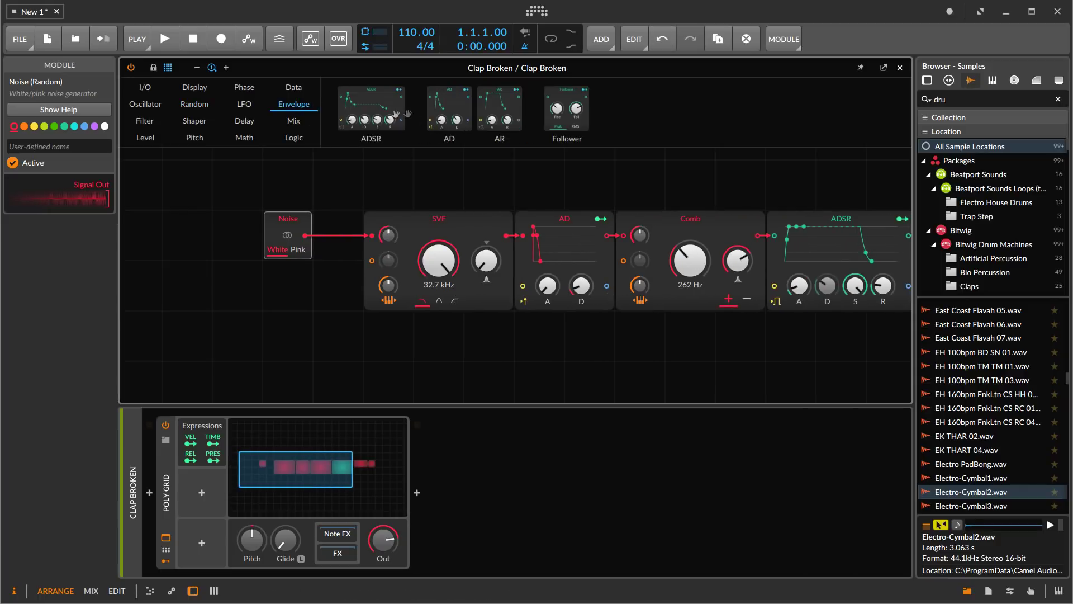
{"action": "left_click_drag", "start_coordinate": [553, 263], "coordinate": [555, 263]}
{"action": "scroll", "coordinate": [615, 296], "scroll_direction": "right", "scroll_amount": 2}
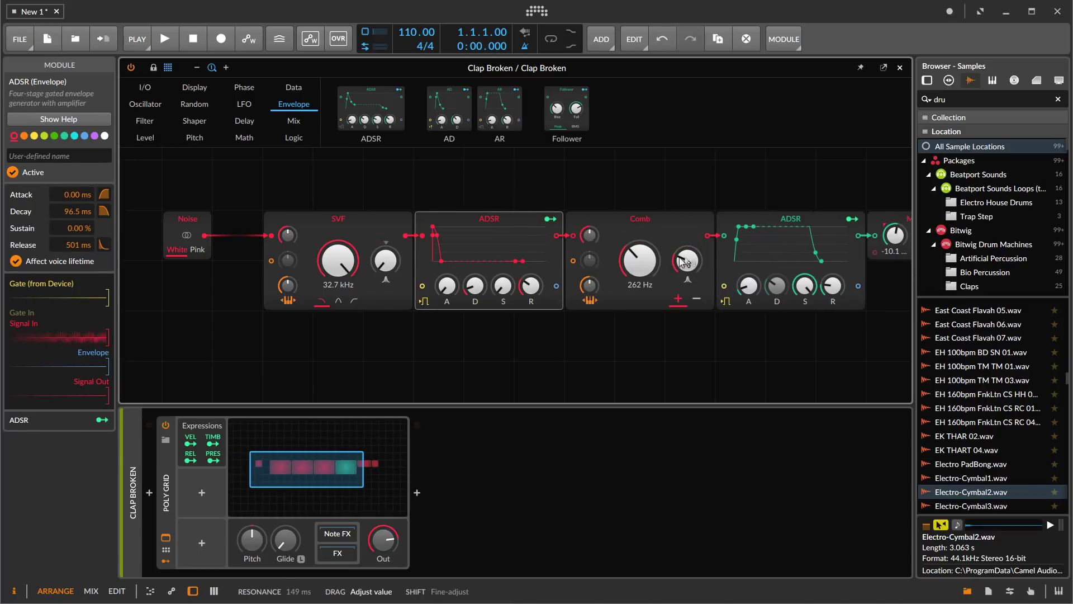
{"action": "mouse_move", "coordinate": [502, 295]}
{"action": "mouse_move", "coordinate": [502, 295]}
{"action": "left_mouse_down"}
{"action": "mouse_move", "coordinate": [502, 274]}
{"action": "mouse_move", "coordinate": [449, 274]}
{"action": "mouse_move", "coordinate": [475, 274]}
{"action": "mouse_move", "coordinate": [499, 299]}
{"action": "left_mouse_up"}
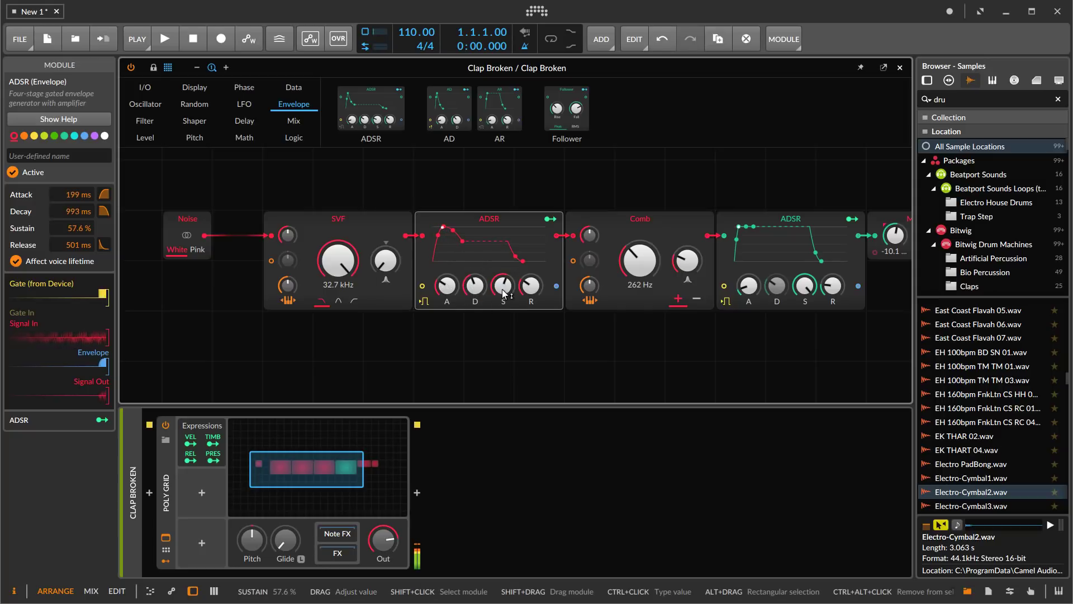
Set the SVF to band-pass with cutoff at 117 Hz and make the Noise source stereo.
{"action": "left_click_drag", "start_coordinate": [336, 261], "coordinate": [335, 308]}
{"action": "left_click", "coordinate": [338, 301]}
{"action": "left_click_drag", "start_coordinate": [338, 264], "coordinate": [338, 264]}
{"action": "left_click_drag", "start_coordinate": [687, 260], "coordinate": [687, 260]}
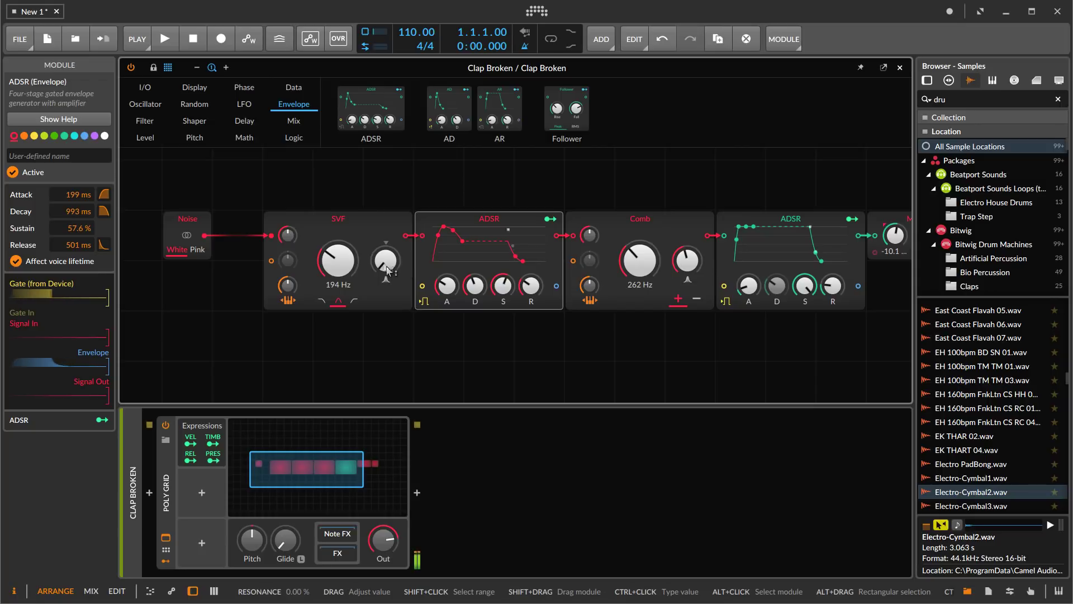
{"action": "left_click", "coordinate": [187, 234]}
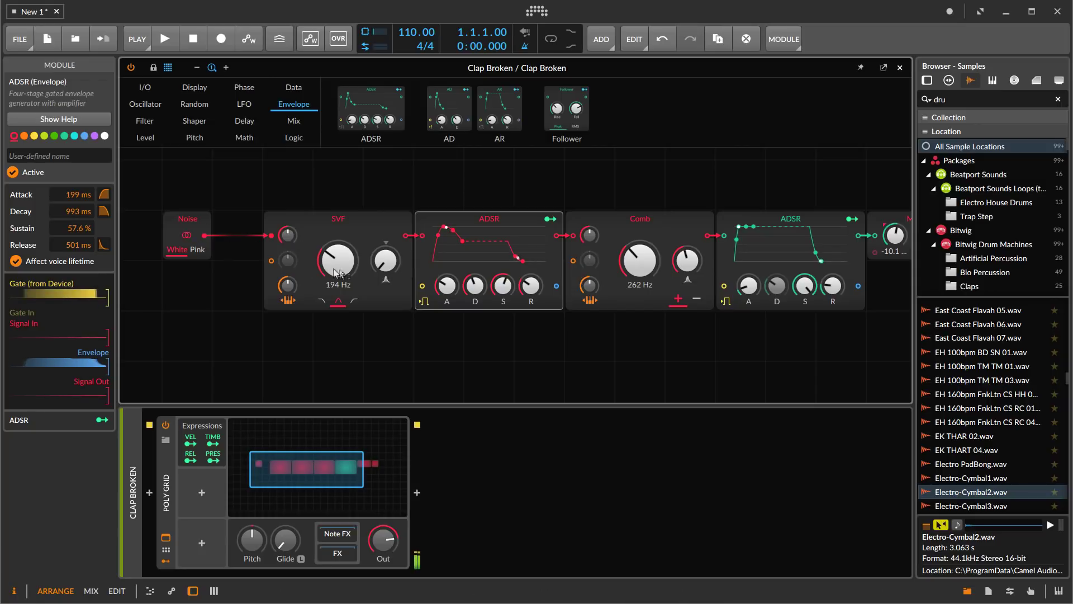
{"action": "left_click_drag", "start_coordinate": [337, 274], "coordinate": [337, 294]}
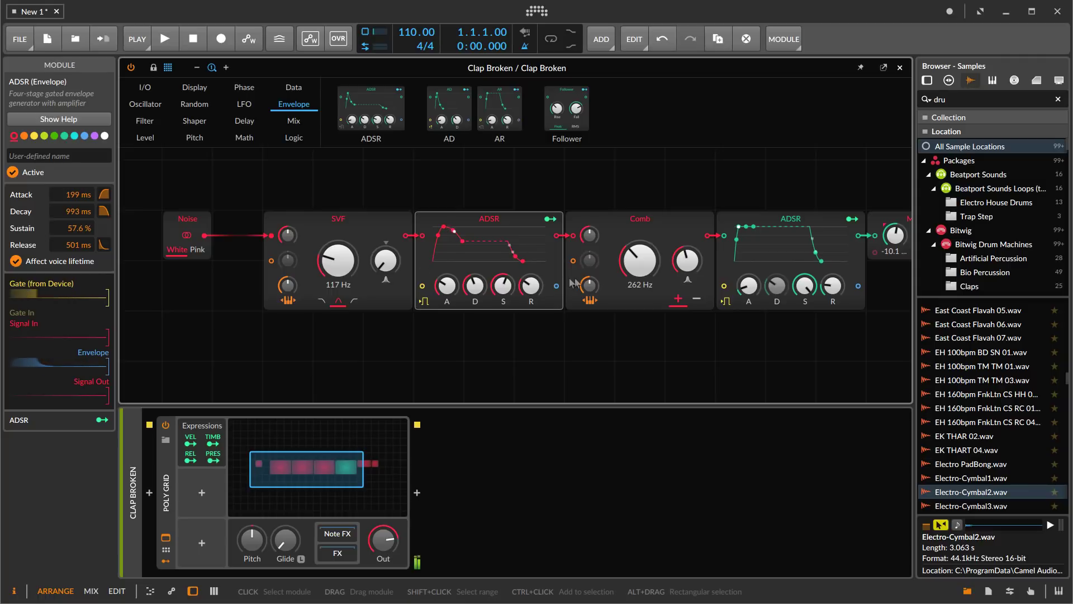
Lengthen the Comb resonance time to 547 ms.
{"action": "left_click_drag", "start_coordinate": [687, 261], "coordinate": [687, 261]}
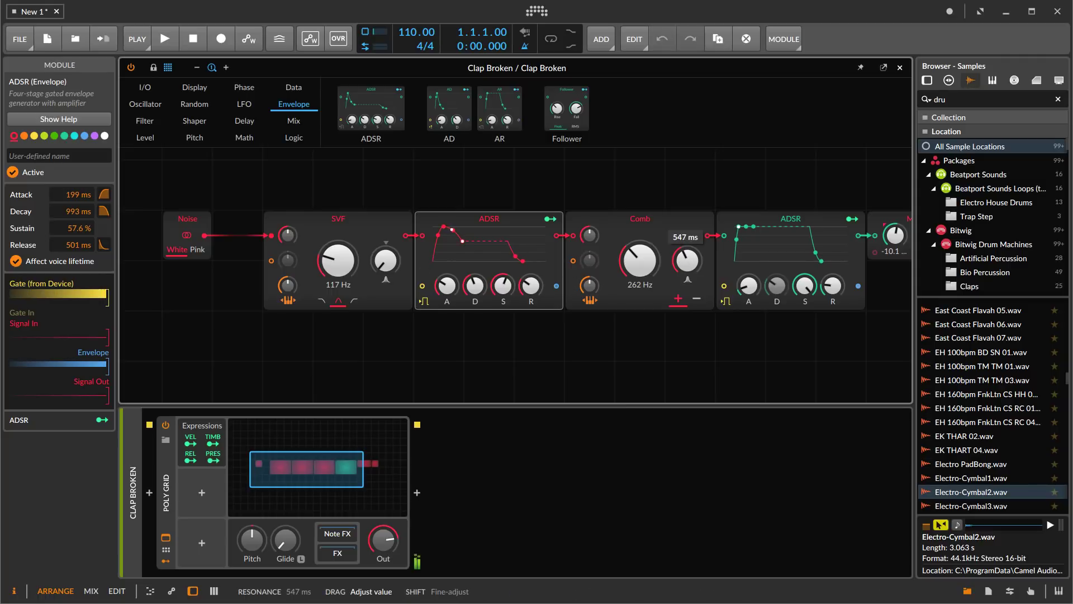
{"action": "left_click_drag", "start_coordinate": [687, 260], "coordinate": [672, 244]}
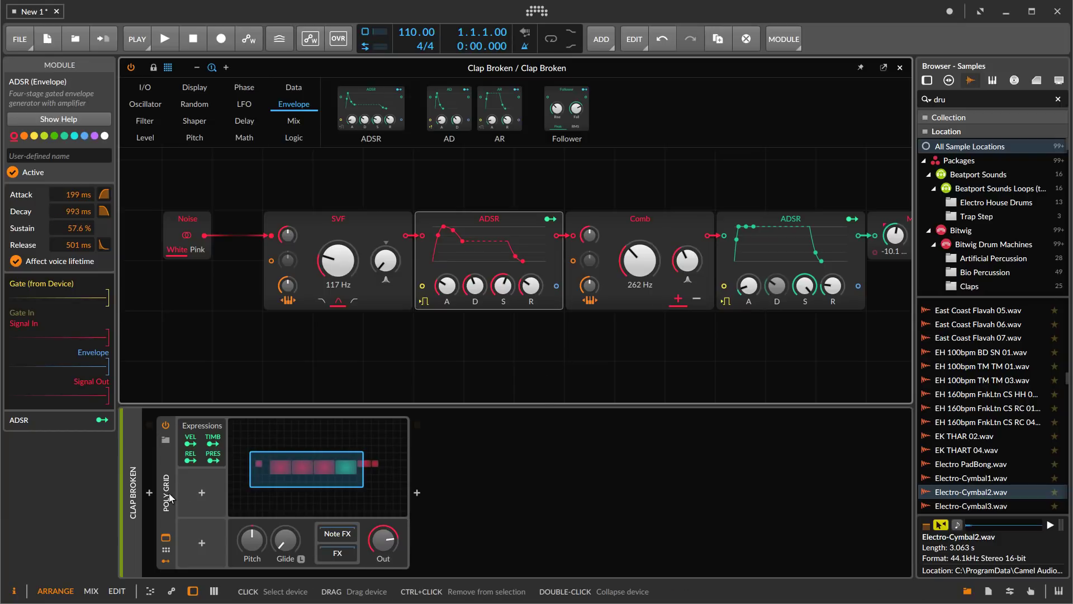
{"action": "left_click", "coordinate": [166, 440]}
Load the Model Violin preset into the Poly Grid in place of the current patch.
{"action": "scroll", "coordinate": [828, 297], "scroll_direction": "down", "scroll_amount": 5}
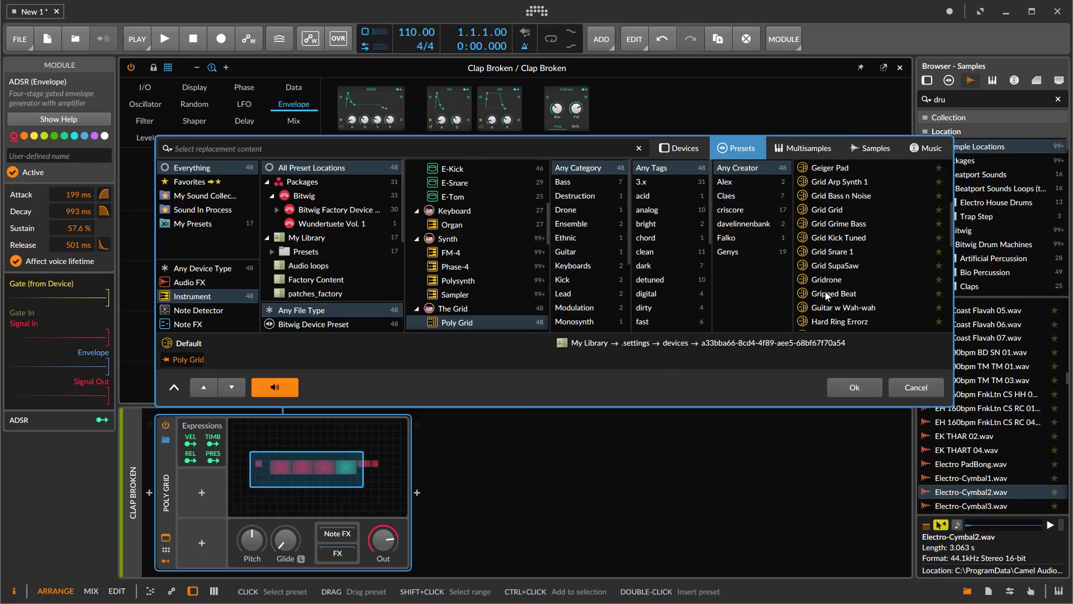
{"action": "scroll", "coordinate": [827, 296], "scroll_direction": "down", "scroll_amount": 3}
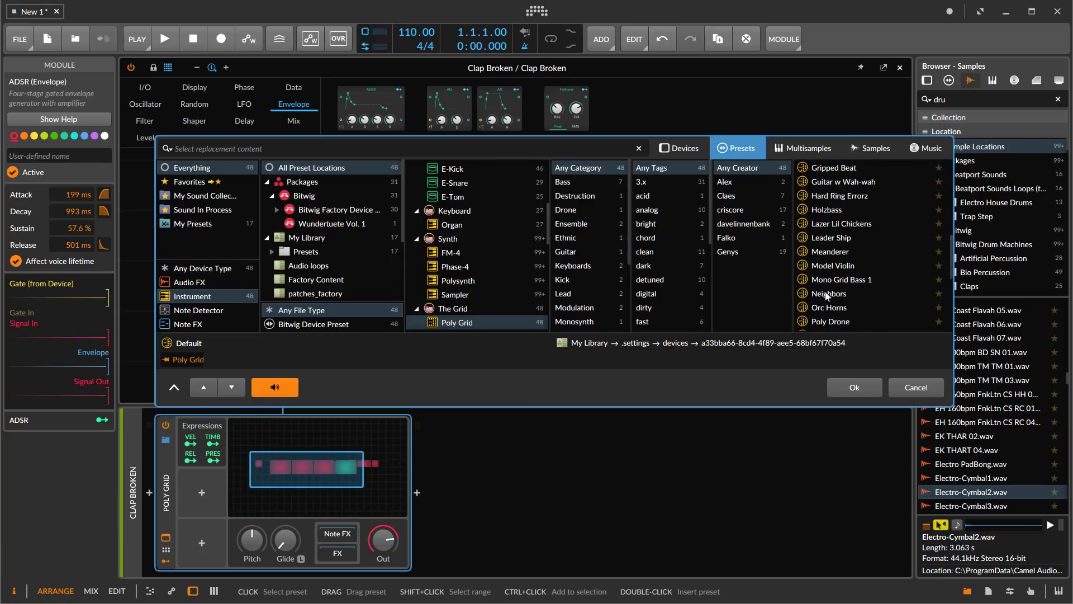
{"action": "left_click", "coordinate": [833, 266]}
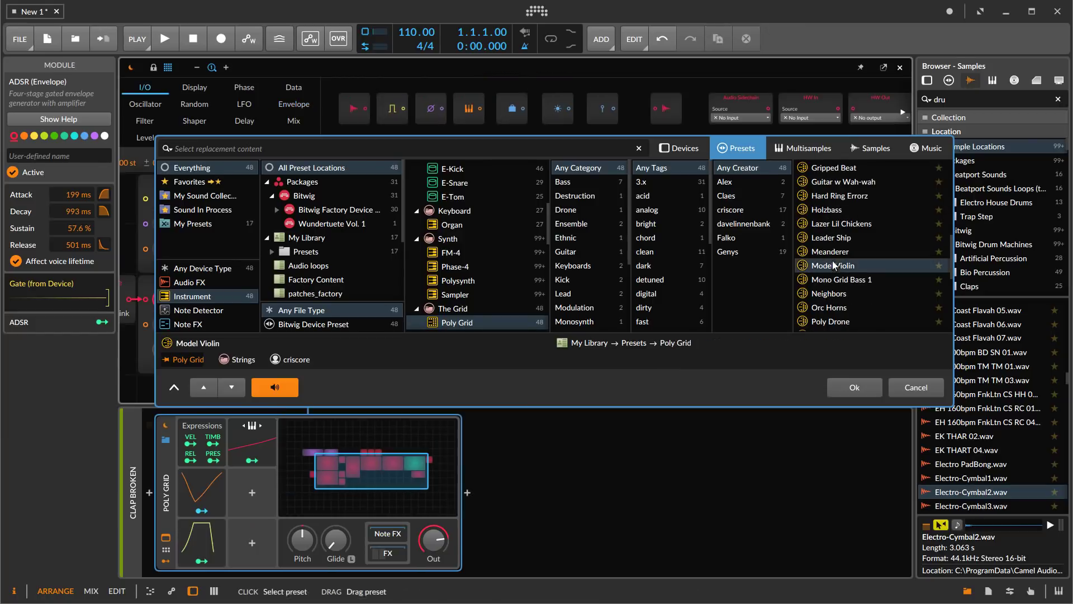
{"action": "left_click", "coordinate": [855, 389]}
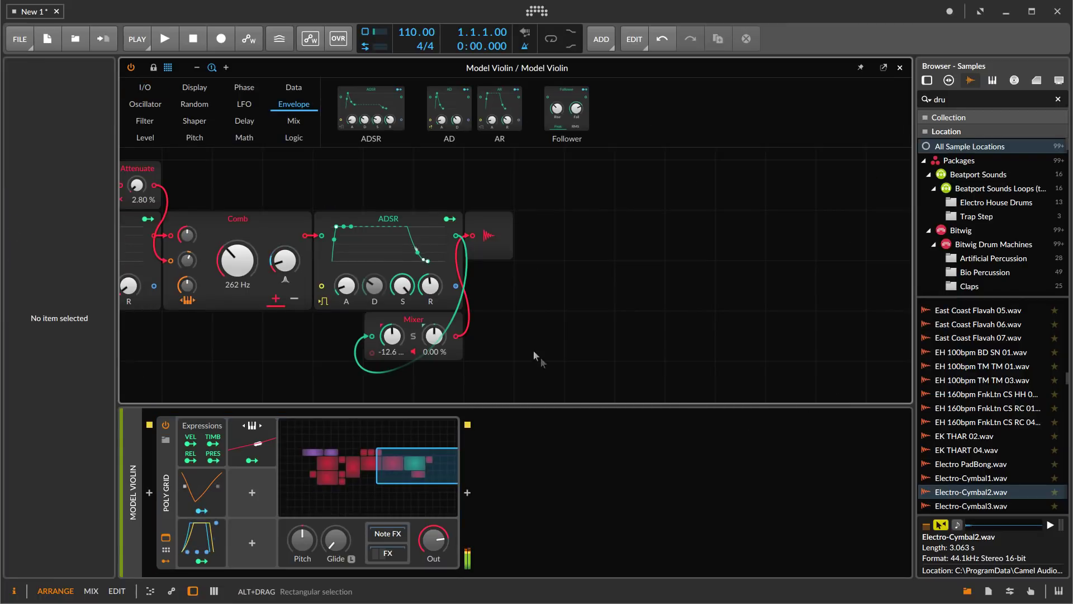
{"action": "scroll", "coordinate": [536, 352], "scroll_direction": "left", "scroll_amount": 3}
{"action": "mouse_move", "coordinate": [534, 352]}
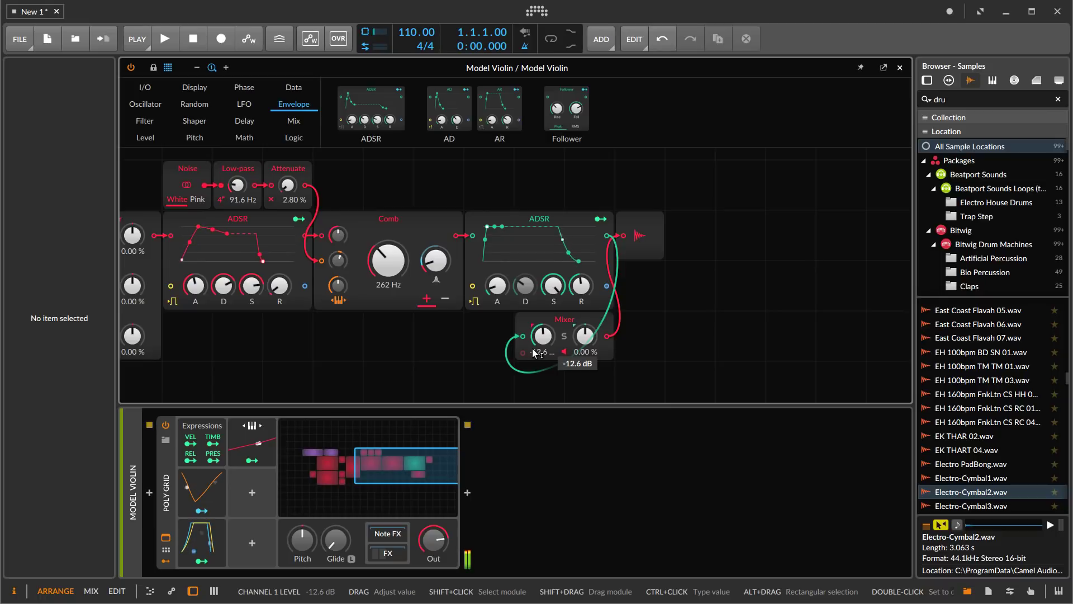
{"action": "scroll", "coordinate": [535, 352], "scroll_direction": "left", "scroll_amount": 3}
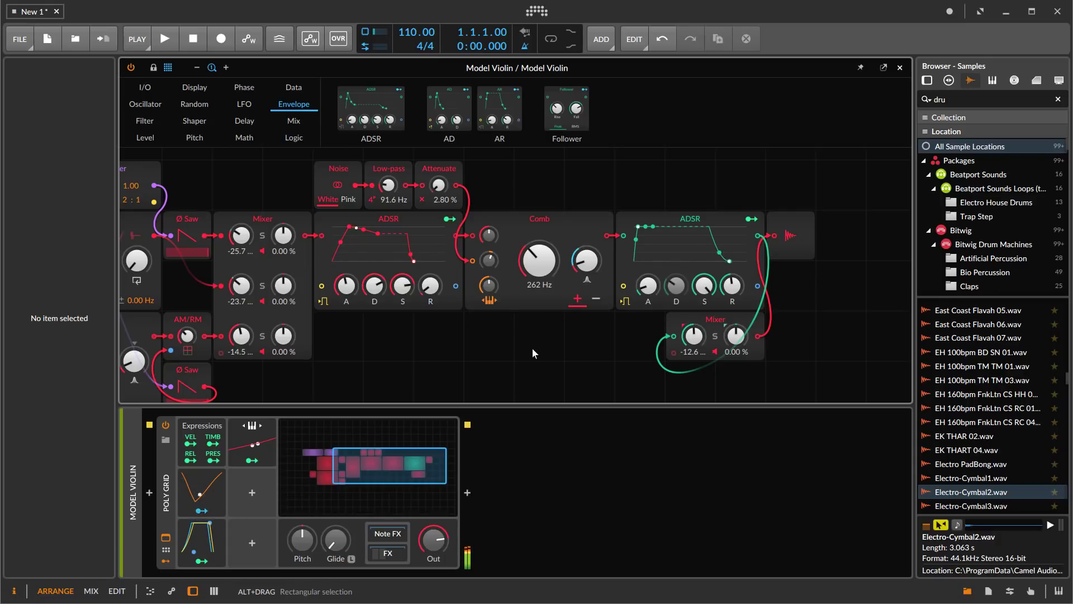
{"action": "scroll", "coordinate": [533, 351], "scroll_direction": "left", "scroll_amount": 2}
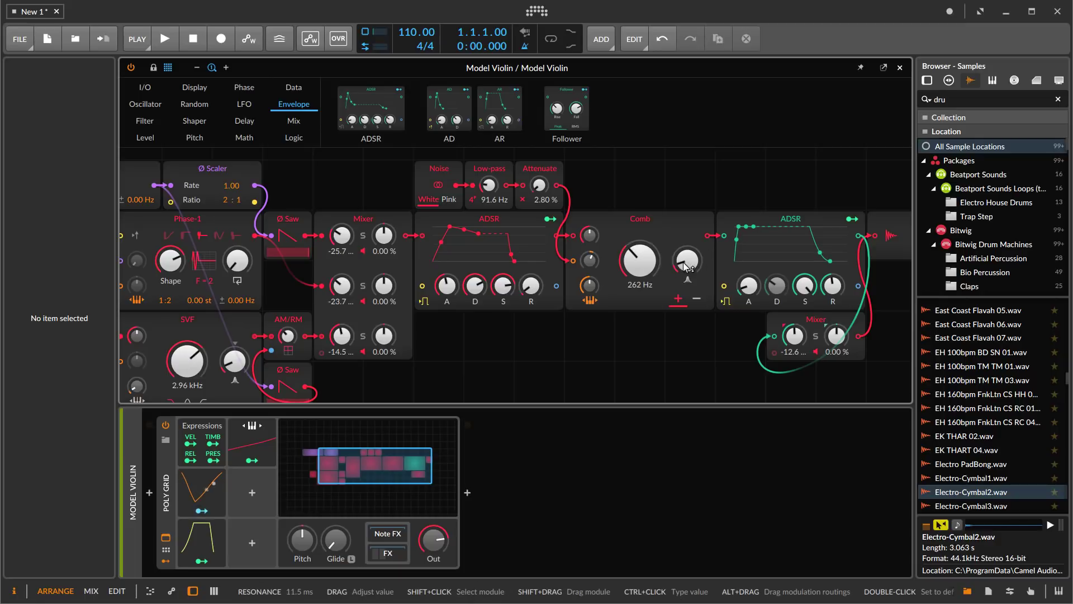
{"action": "scroll", "coordinate": [653, 284], "scroll_direction": "left", "scroll_amount": 2}
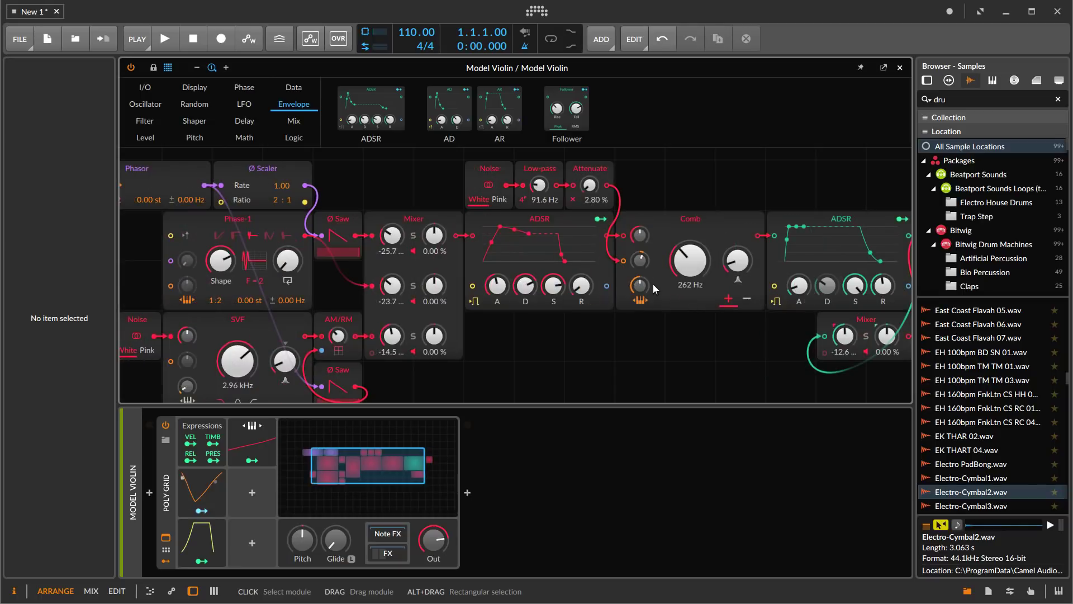
{"action": "scroll", "coordinate": [613, 301], "scroll_direction": "down", "scroll_amount": 2}
{"action": "scroll", "coordinate": [612, 300], "scroll_direction": "up", "scroll_amount": 2}
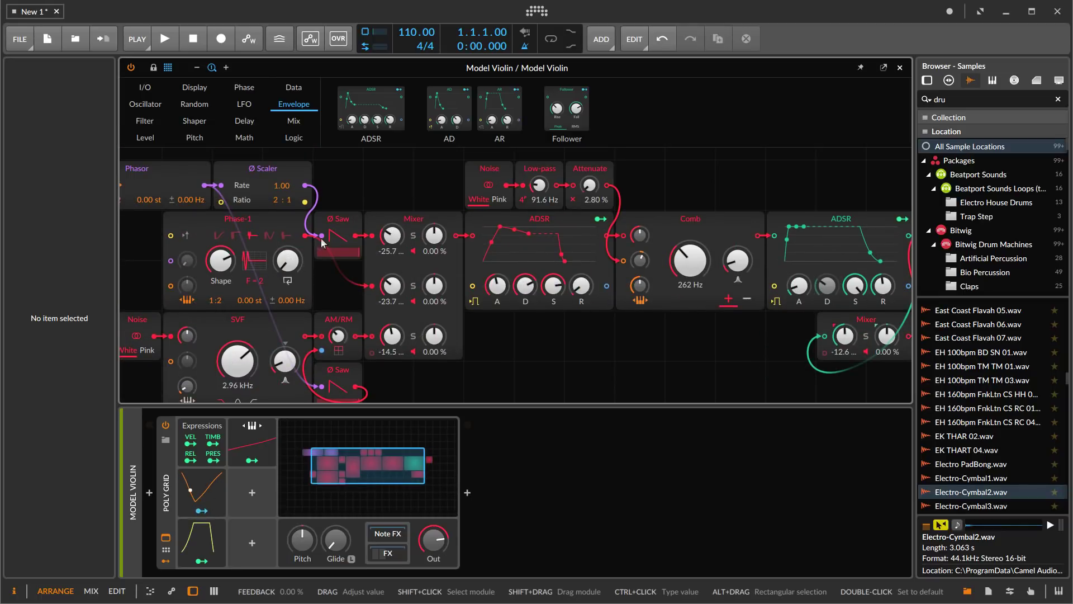
{"action": "scroll", "coordinate": [349, 295], "scroll_direction": "left", "scroll_amount": 2}
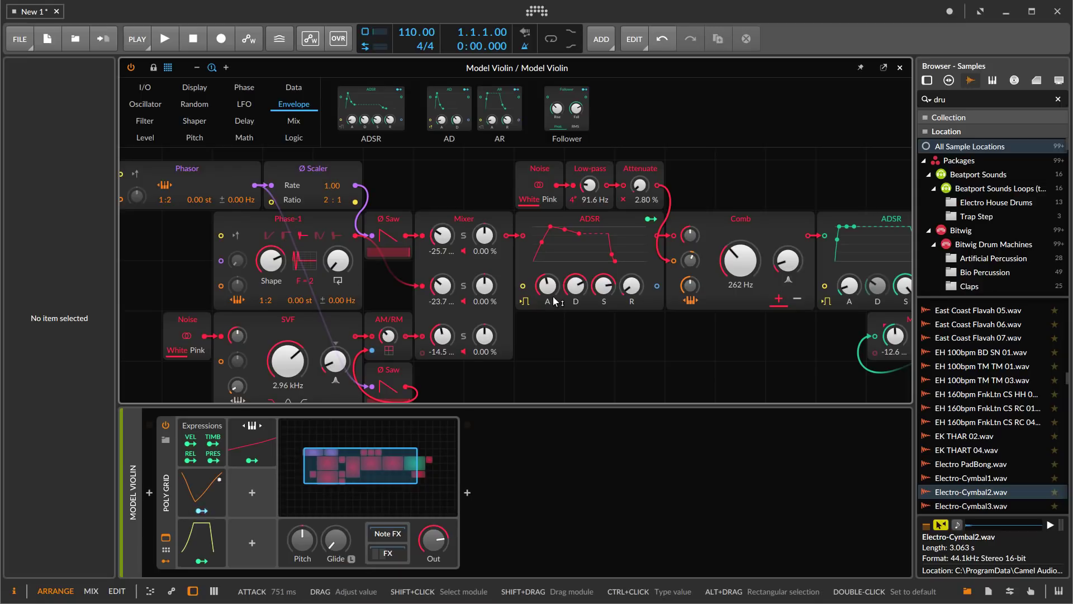
{"action": "scroll", "coordinate": [553, 296], "scroll_direction": "right", "scroll_amount": 4}
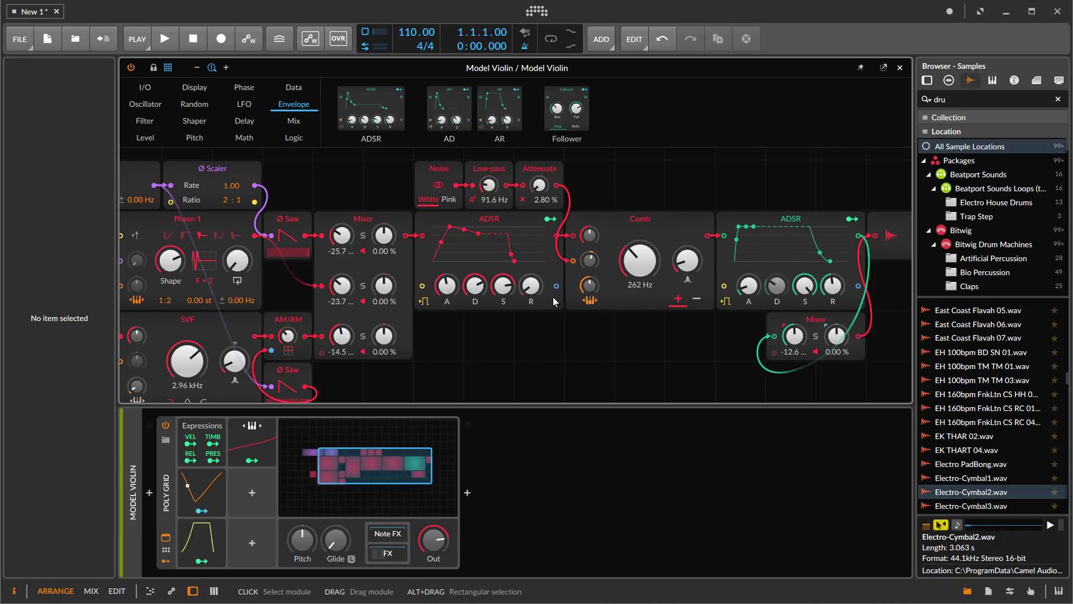
{"action": "scroll", "coordinate": [553, 301], "scroll_direction": "down", "scroll_amount": 2}
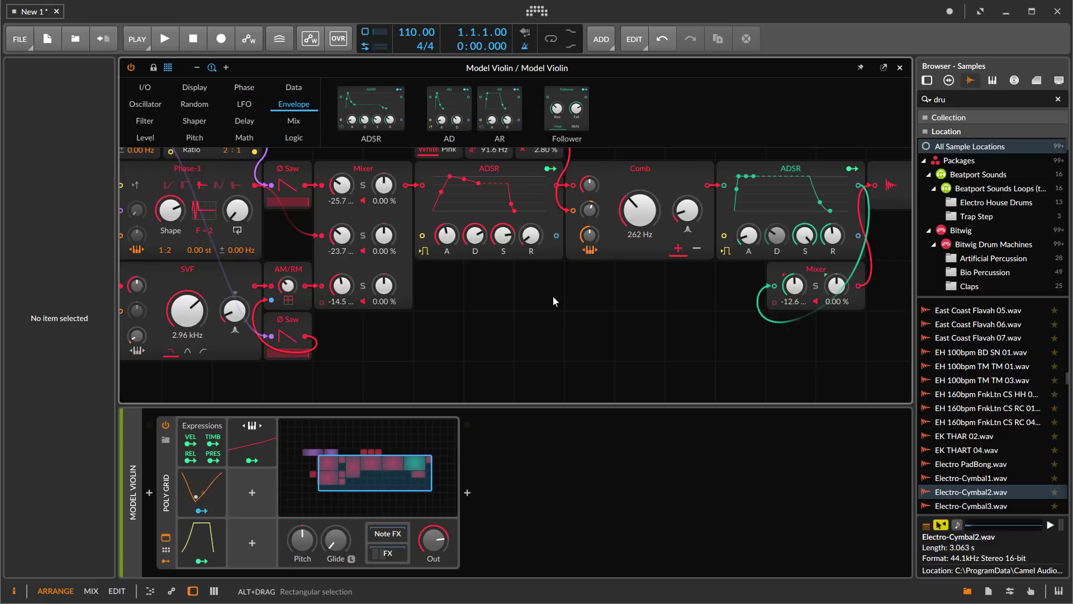
{"action": "scroll", "coordinate": [553, 300], "scroll_direction": "up", "scroll_amount": 2}
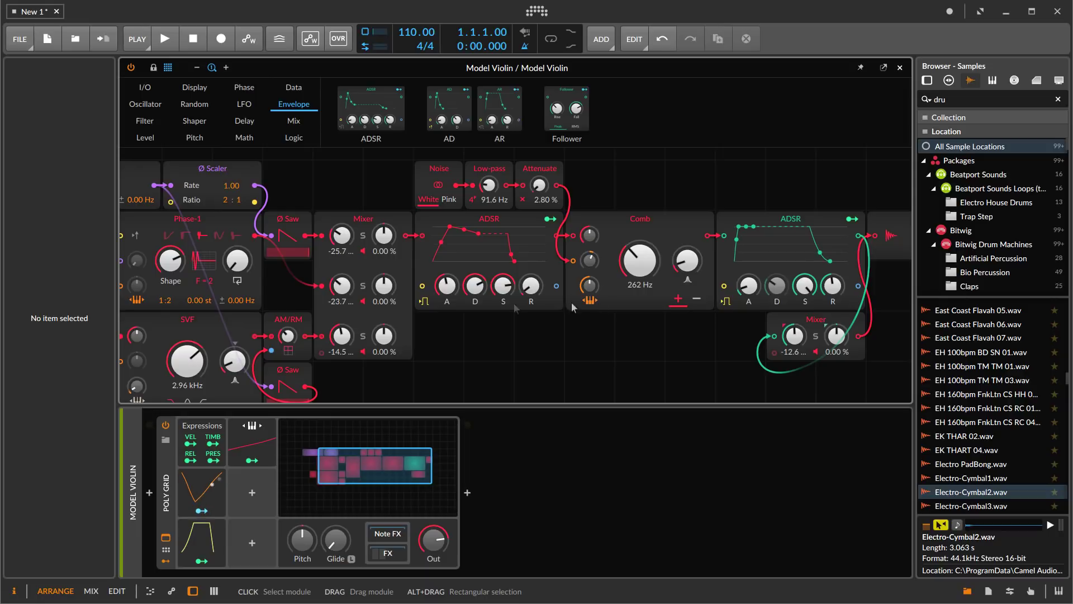
{"action": "scroll", "coordinate": [404, 323], "scroll_direction": "down", "scroll_amount": 2}
{"action": "scroll", "coordinate": [403, 327], "scroll_direction": "up", "scroll_amount": 2}
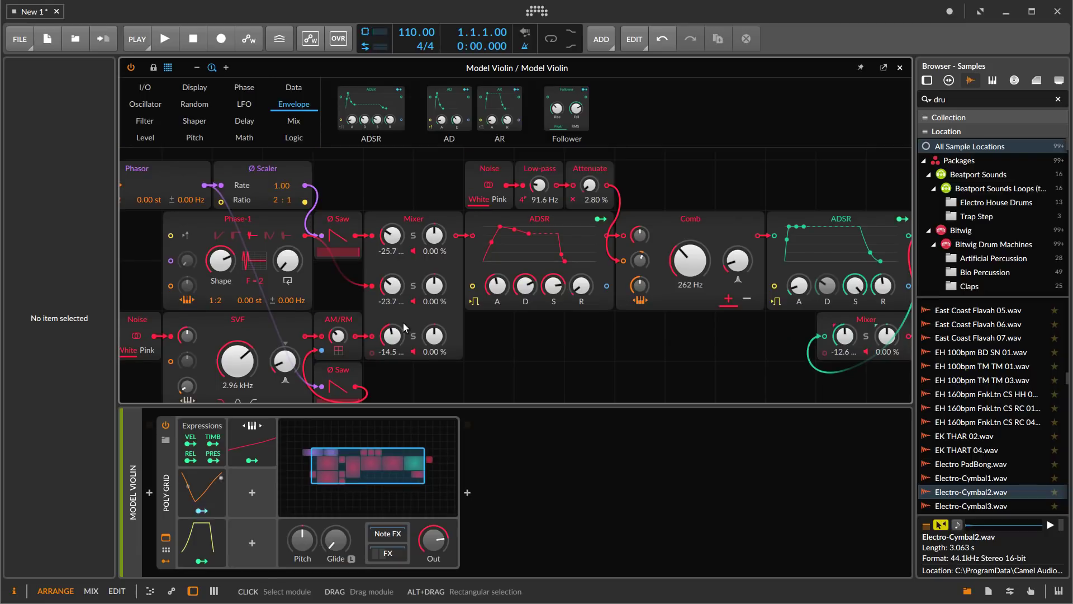